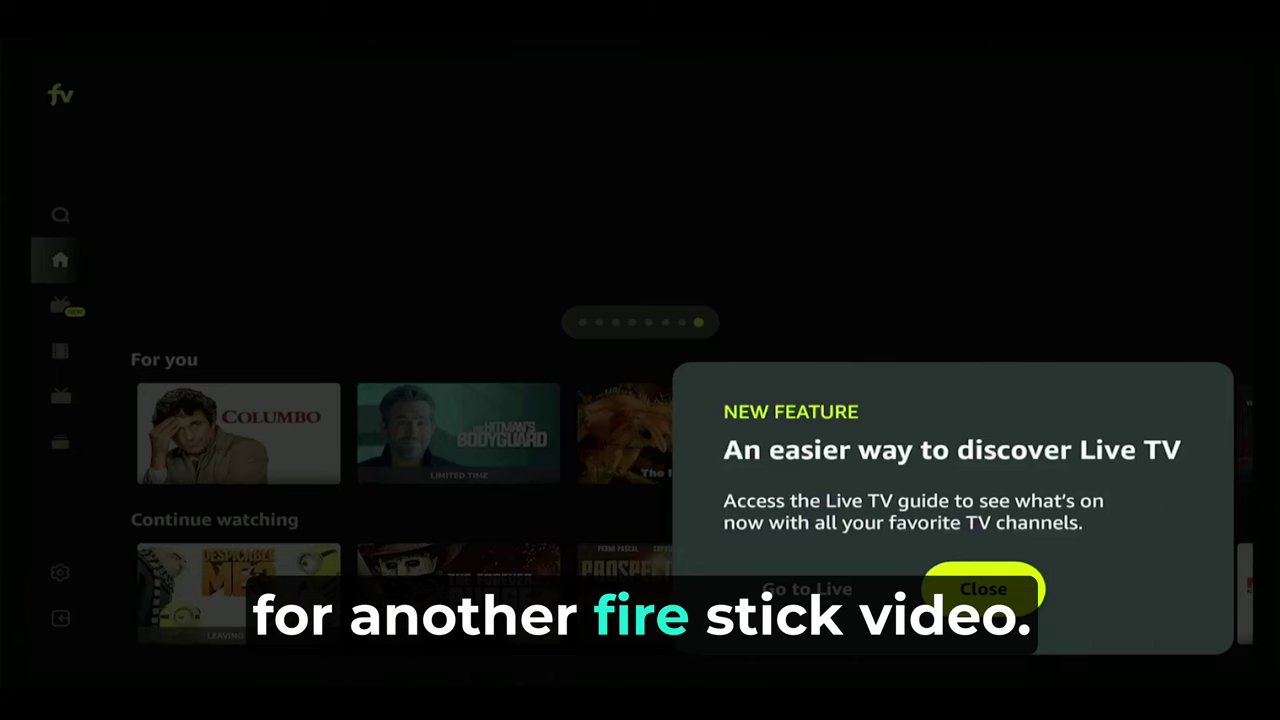
Step: Close the Live TV announcement and open the Live guide showing On Now and Up Next
key(Return)
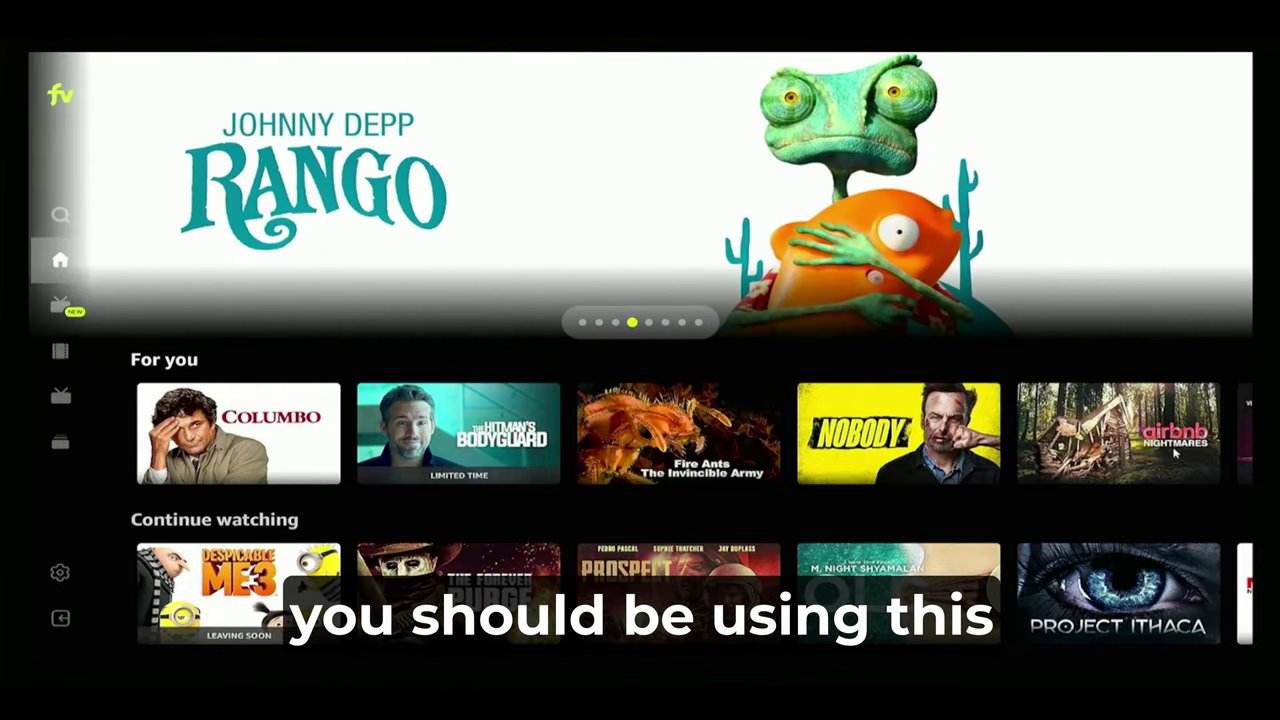
key(Left)
key(Down)
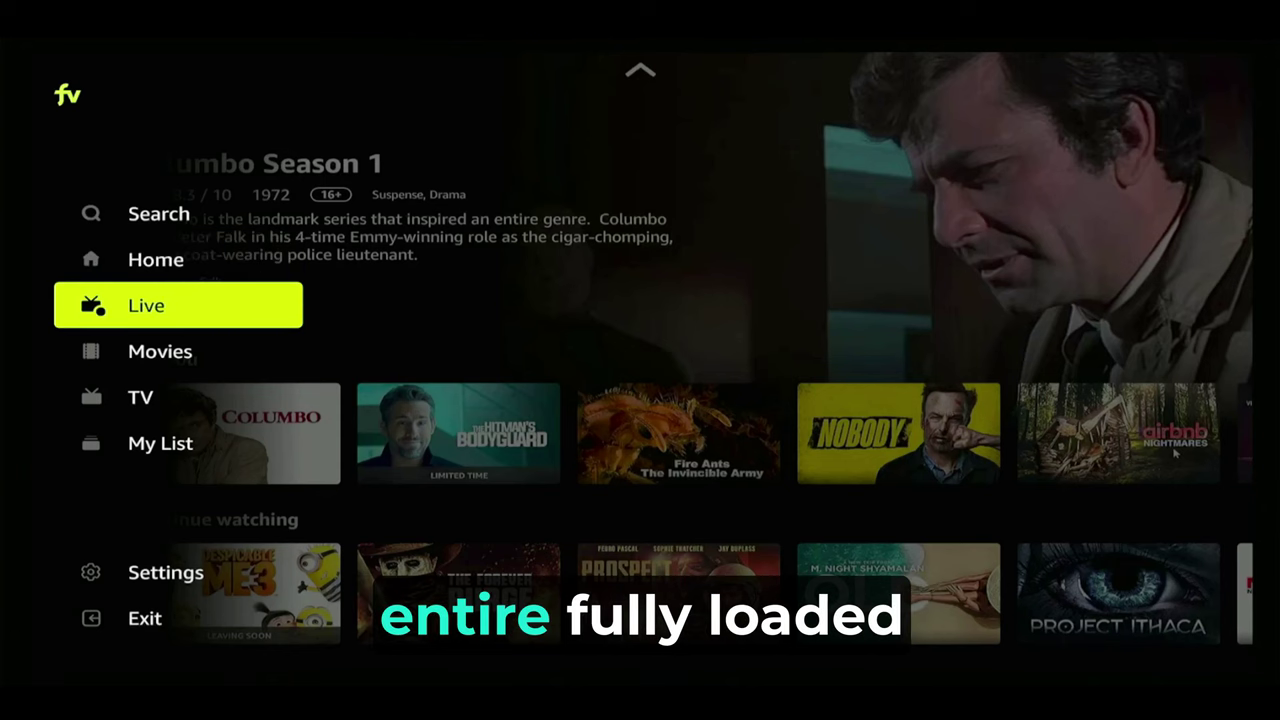
key(Up)
key(Down)
key(Up)
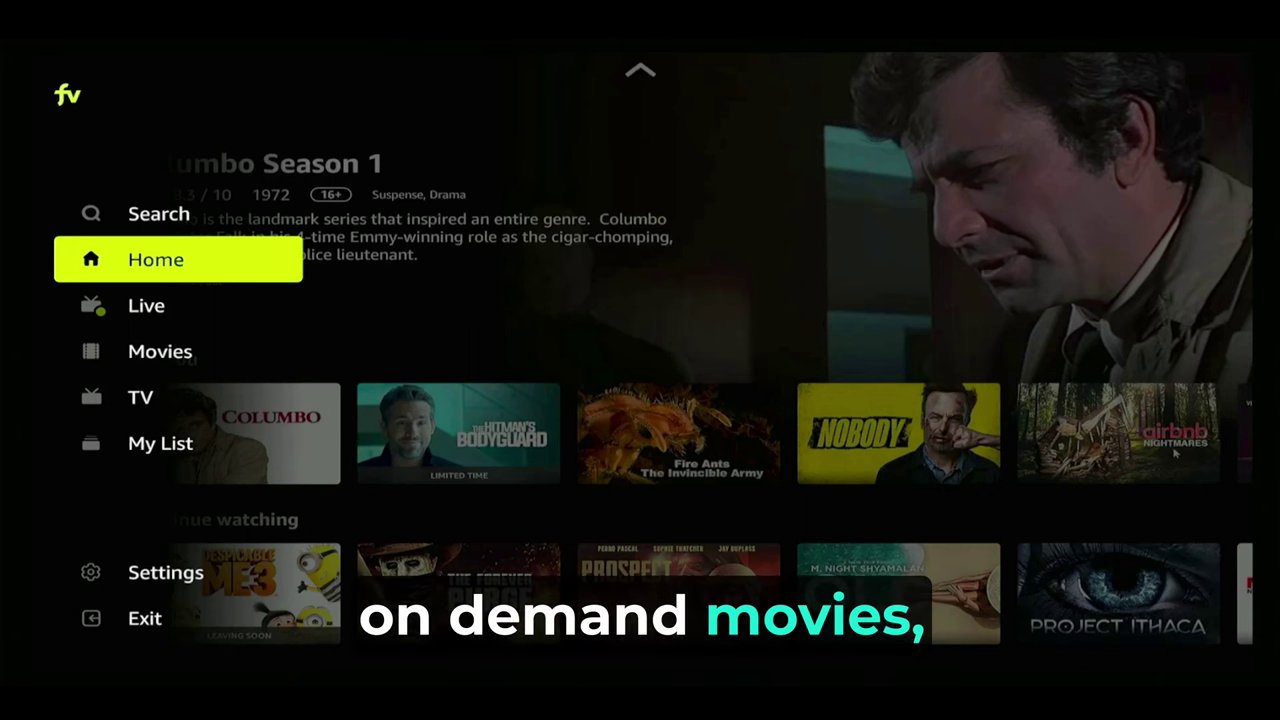
key(Down)
key(Down)
key(Up)
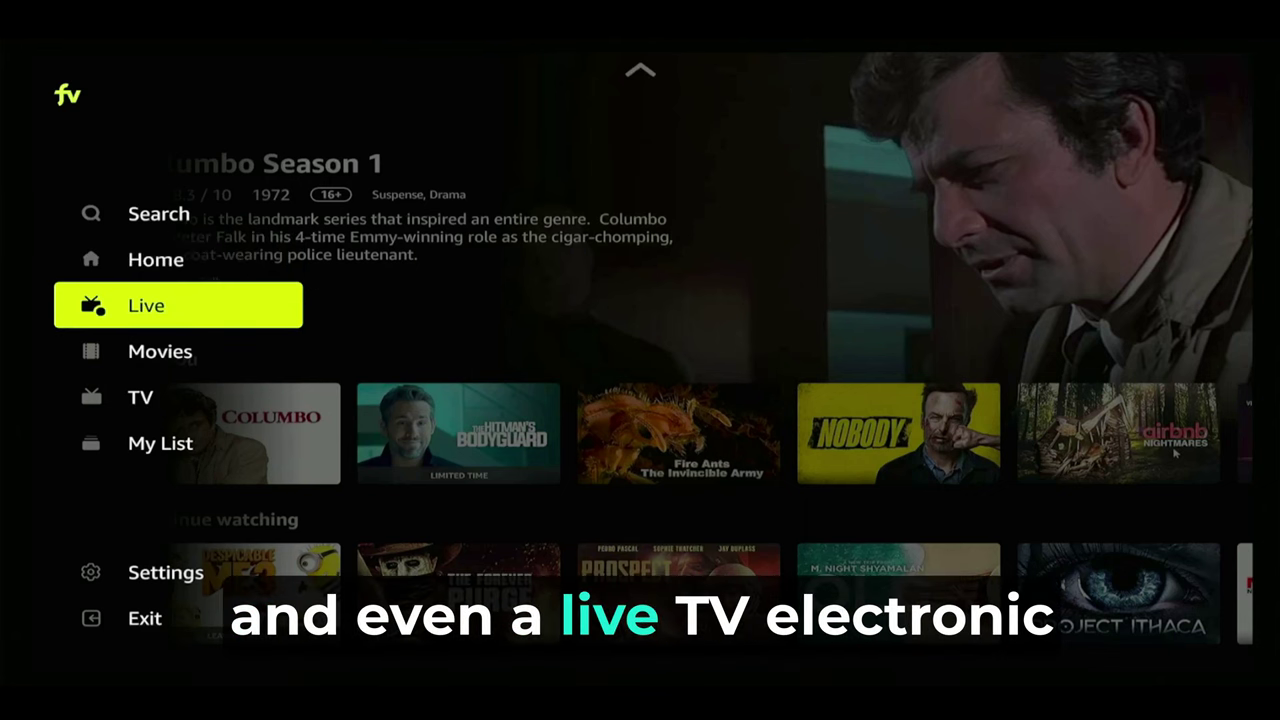
key(Return)
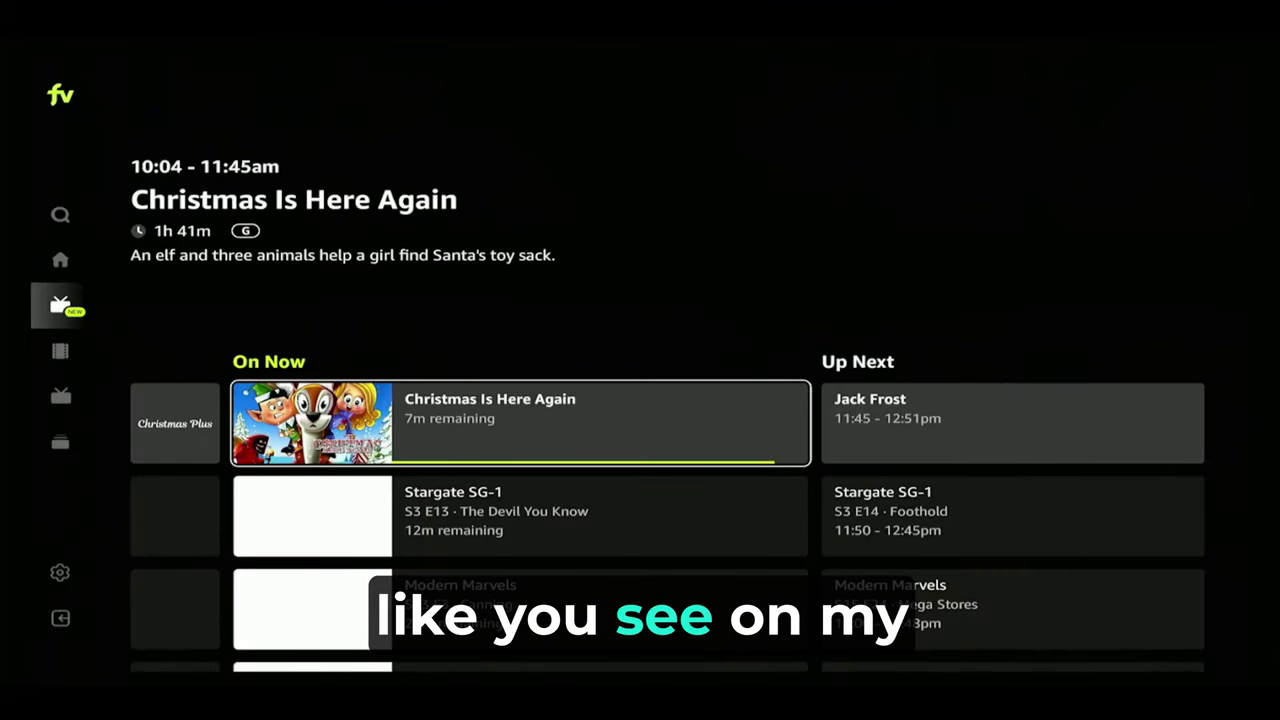
key(Left)
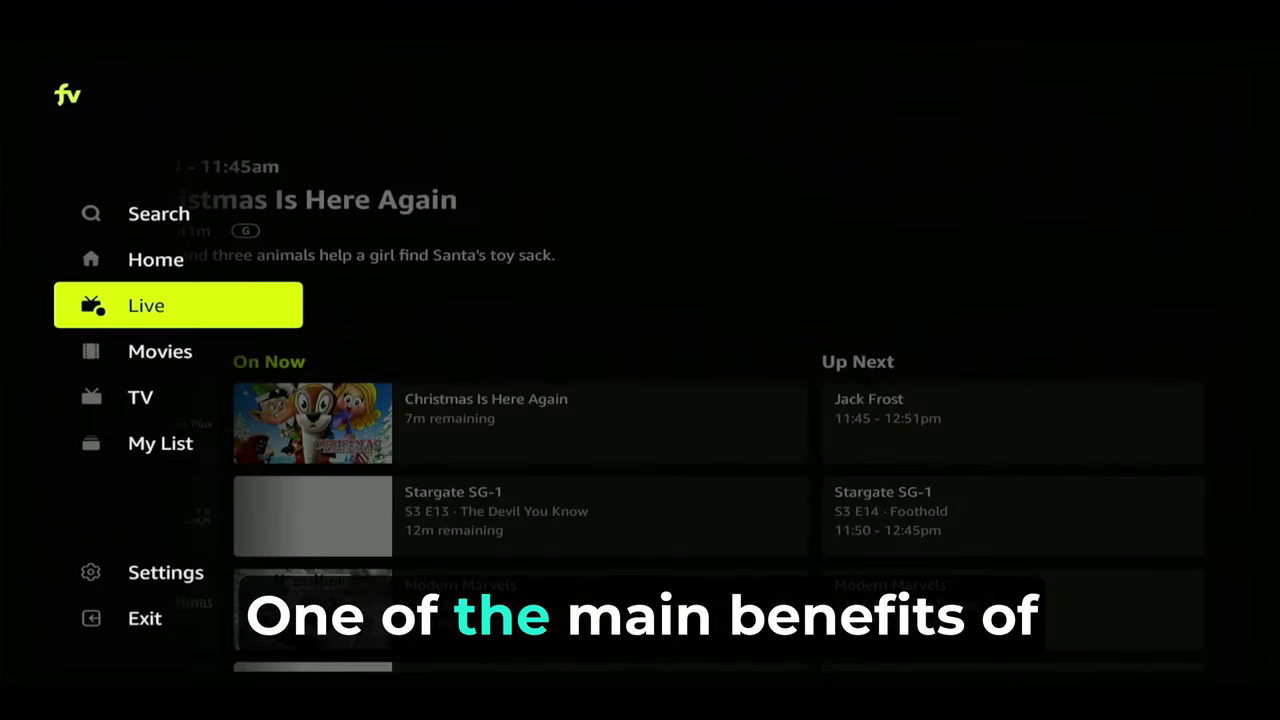
key(Right)
key(Left)
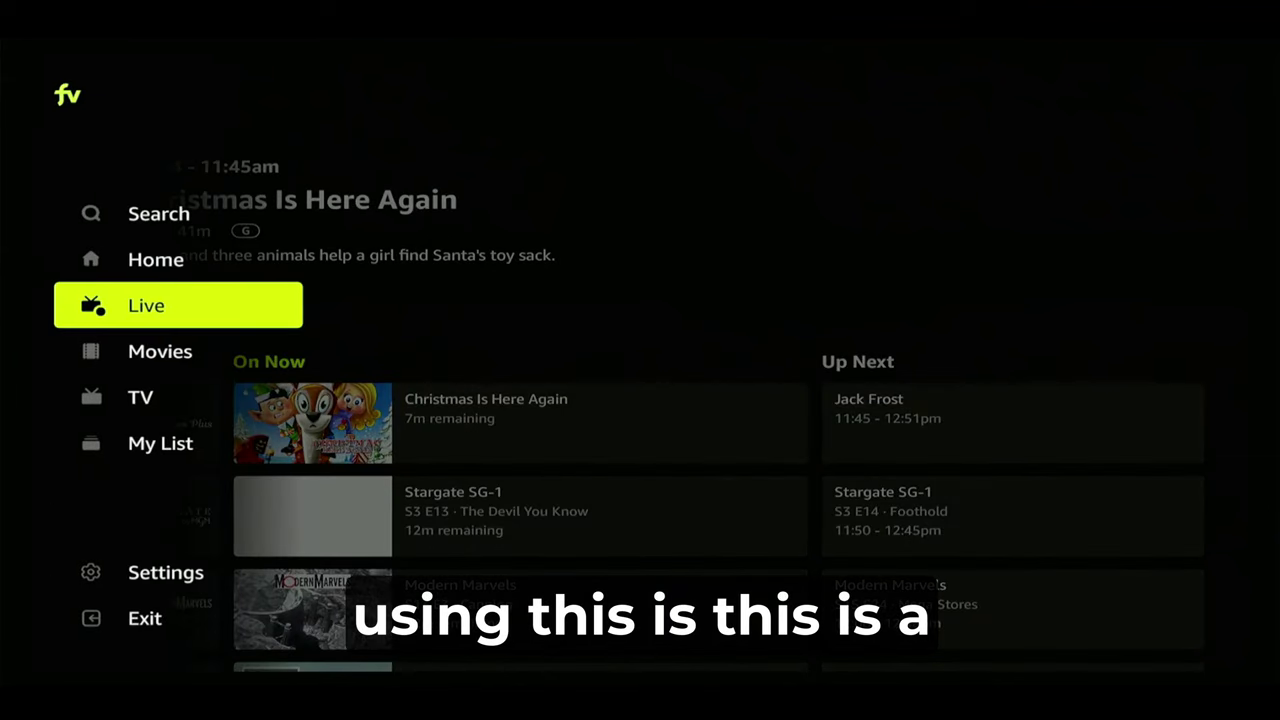
key(Down)
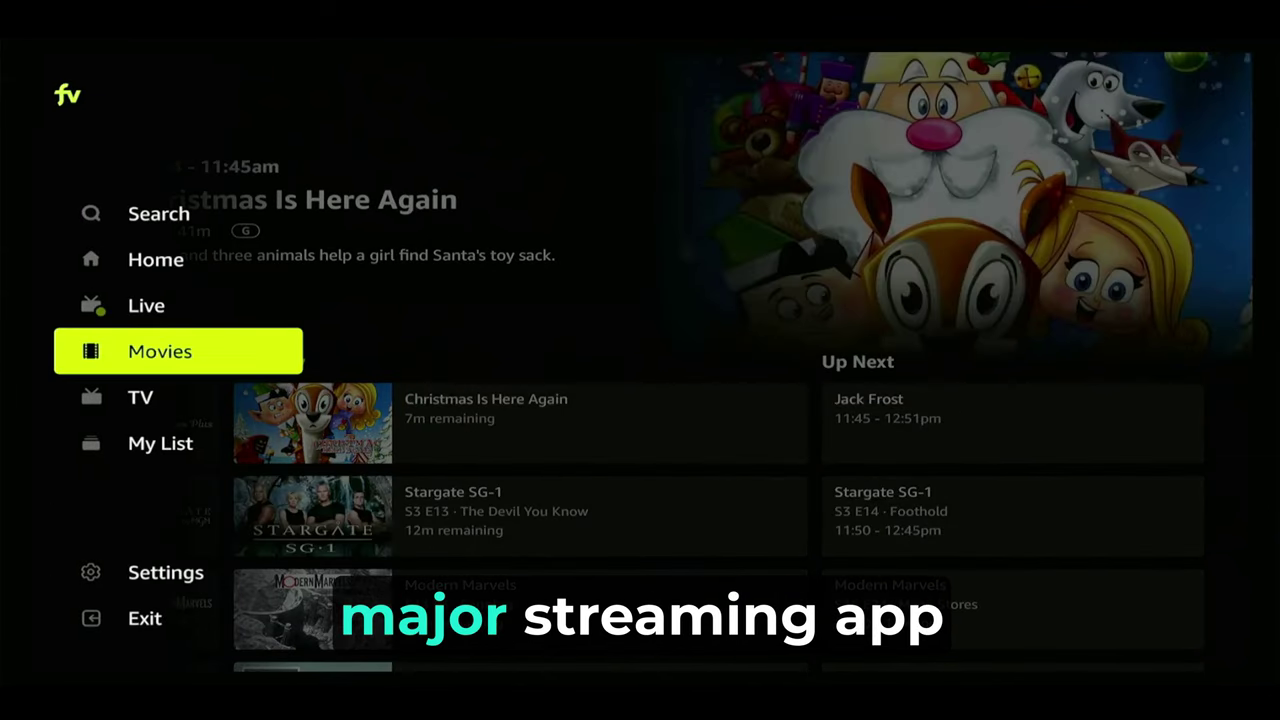
key(Up)
key(Up)
key(Up)
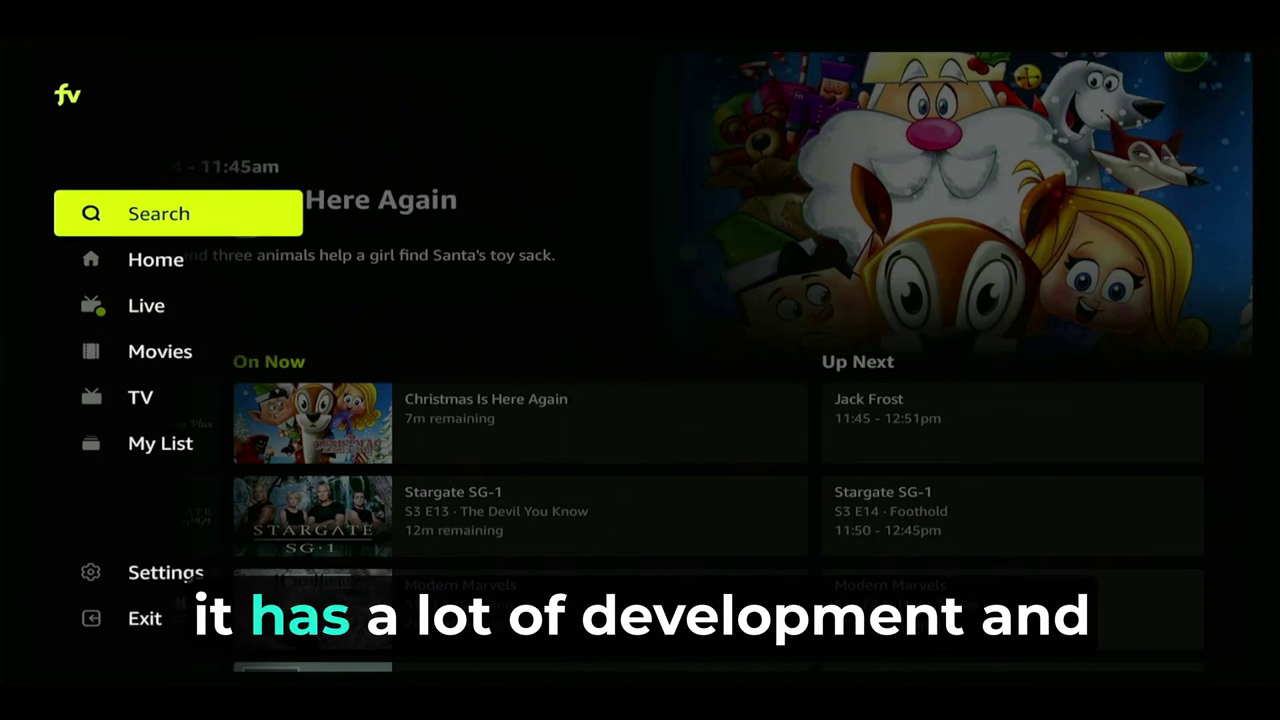
key(Right)
key(Left)
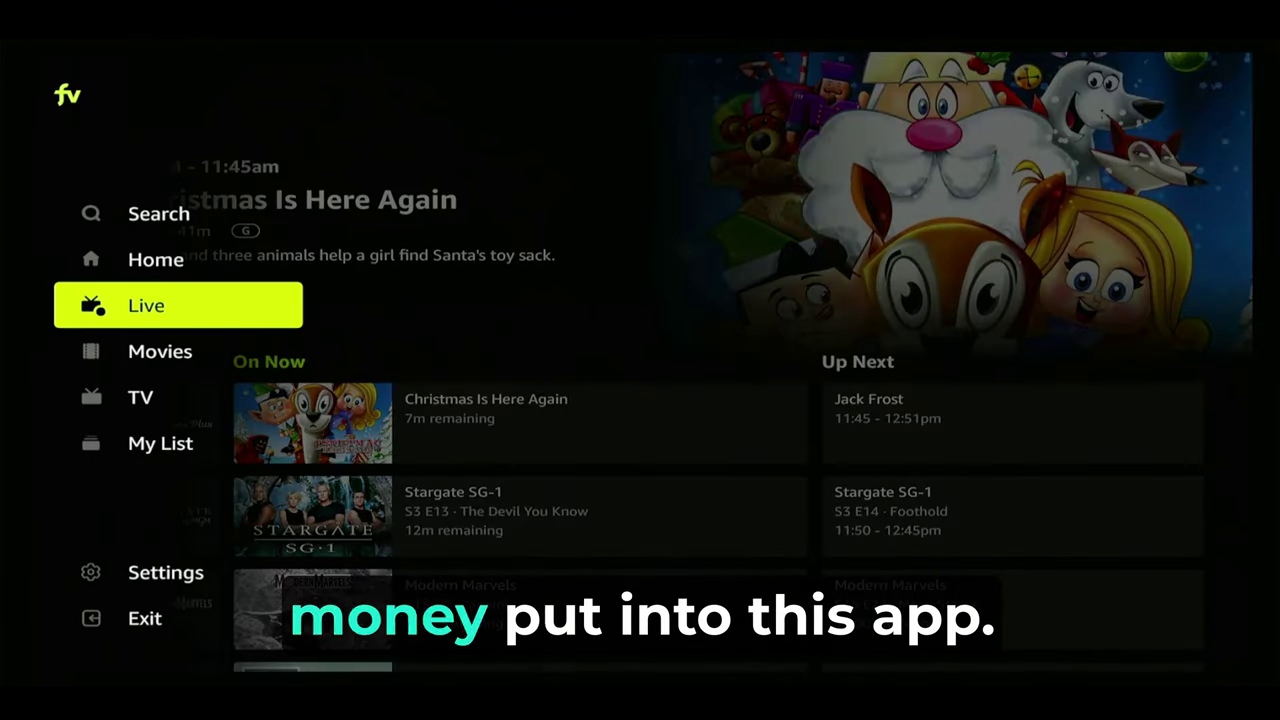
key(Up)
key(Up)
key(Down)
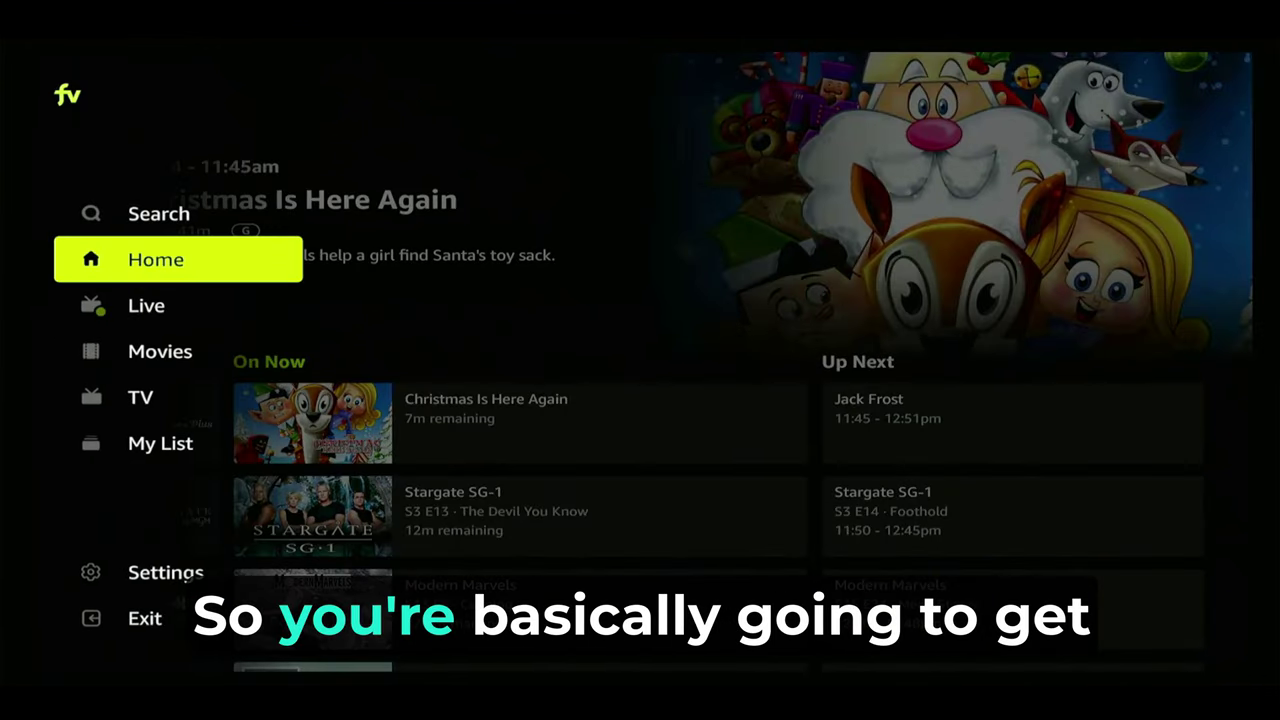
key(Down)
key(Down)
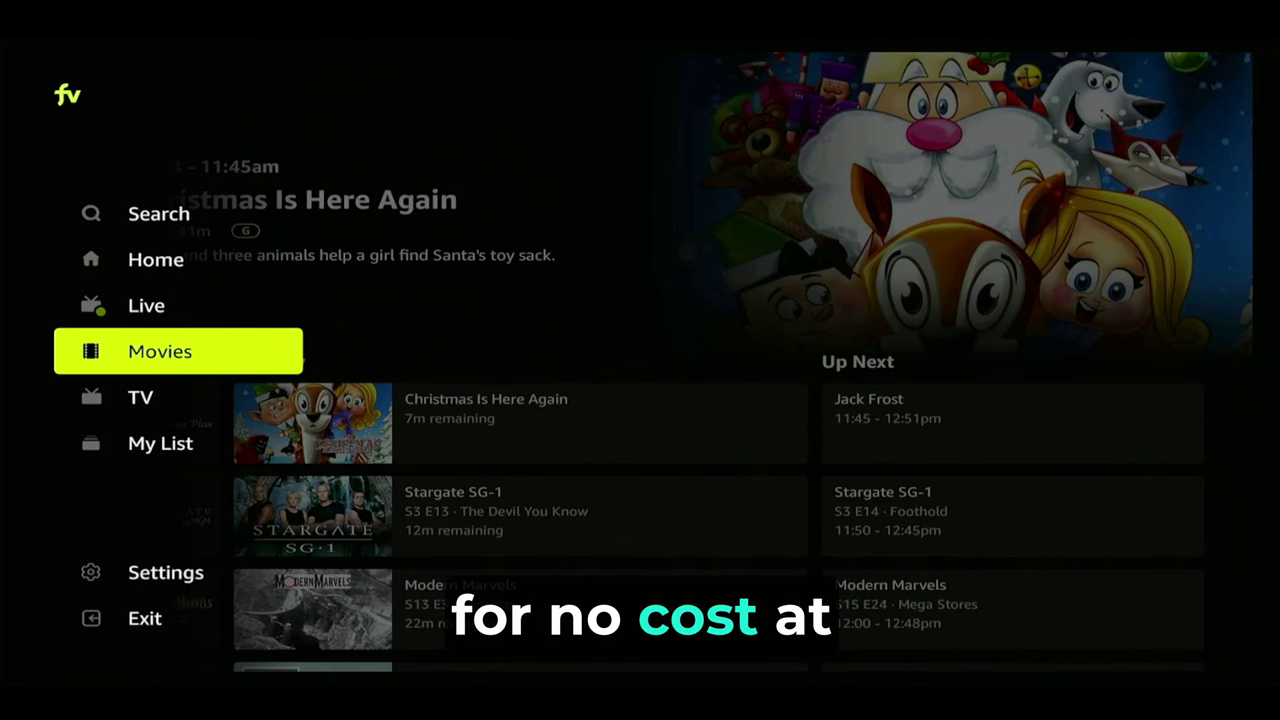
key(Down)
key(Right)
key(Left)
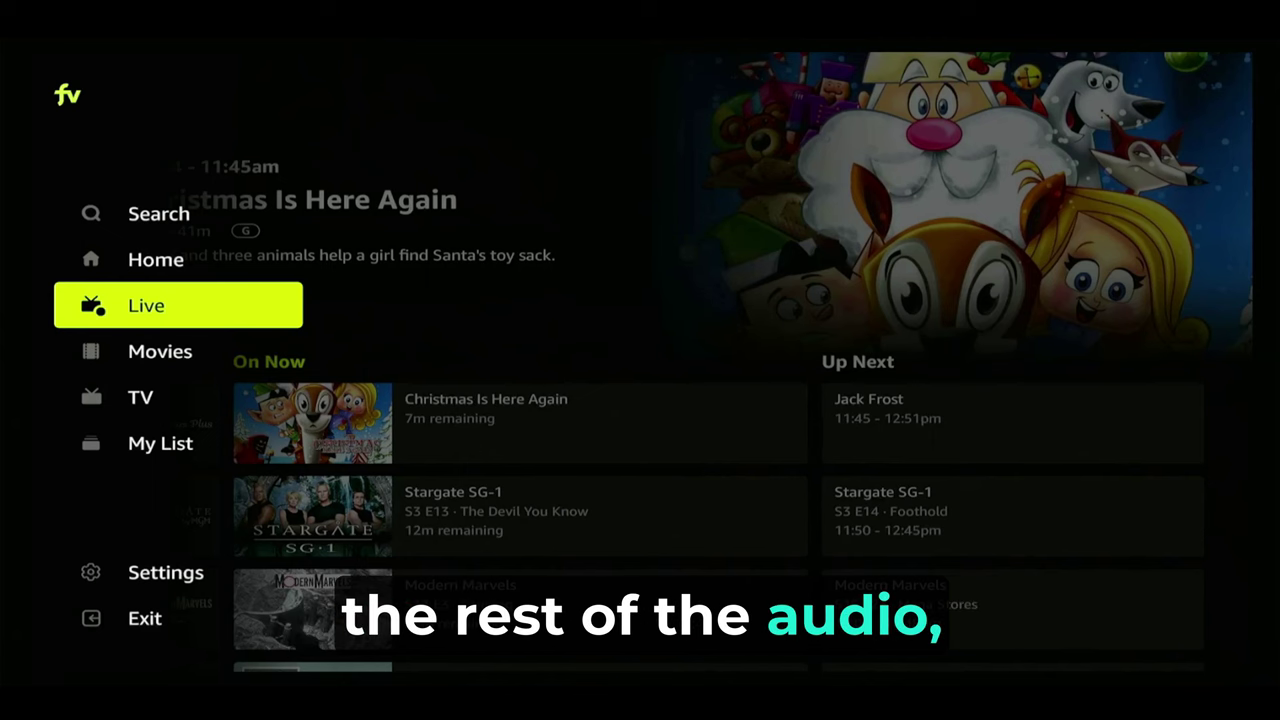
key(Right)
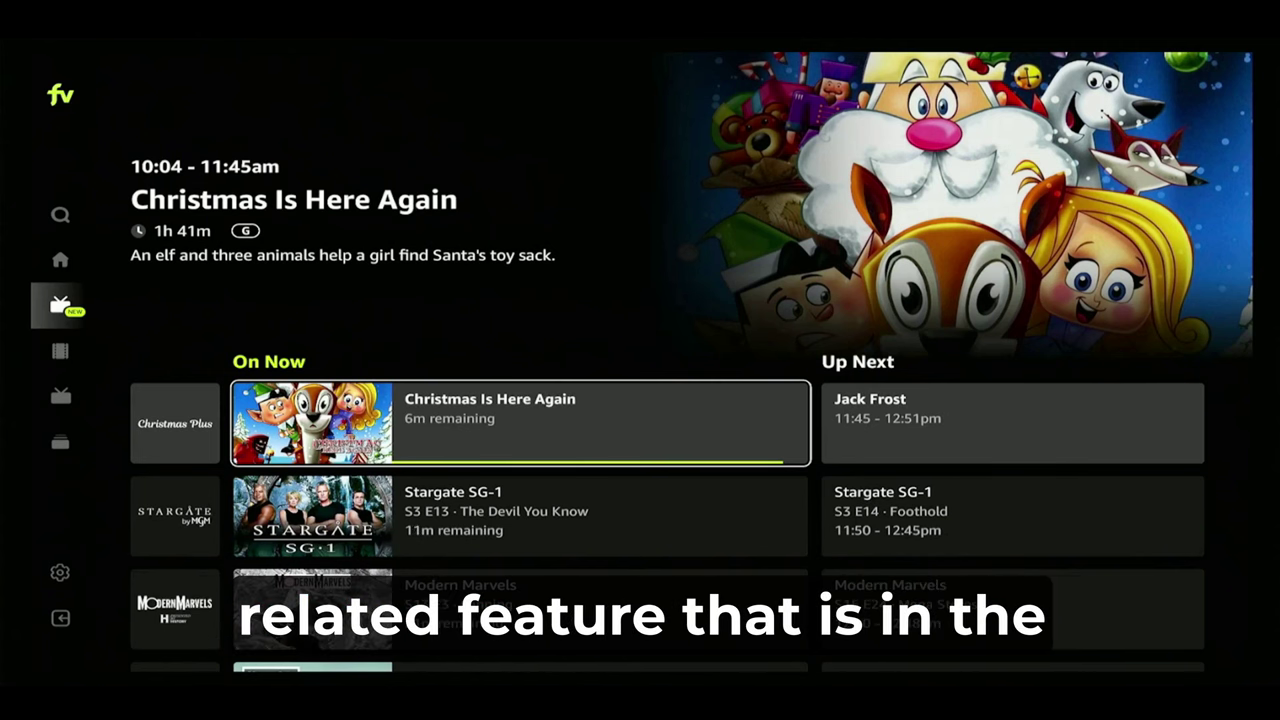
key(Left)
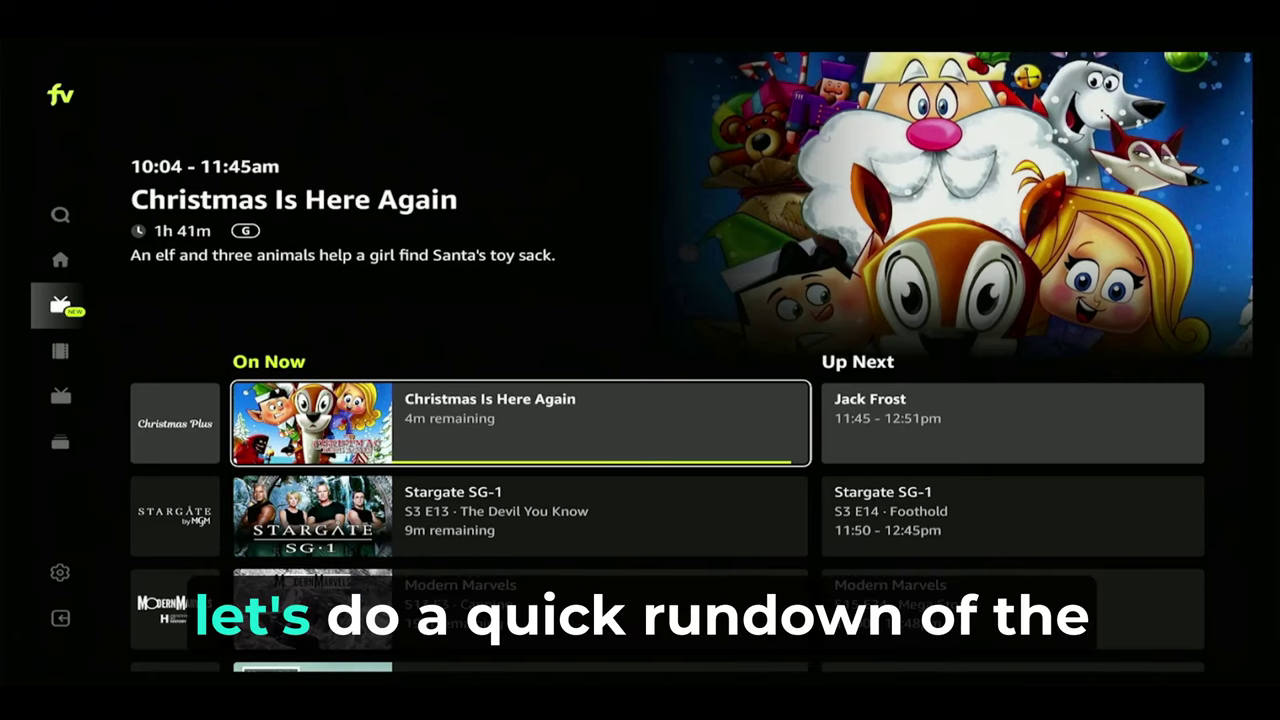
key(Left)
key(Up)
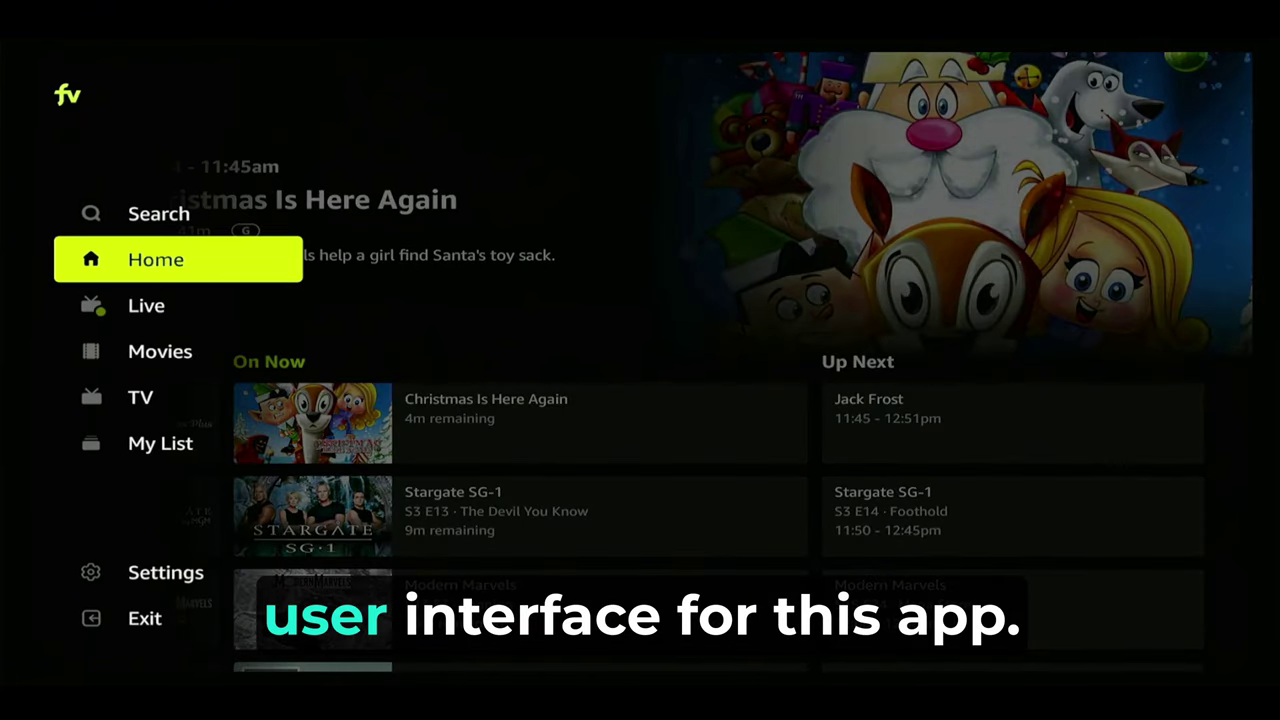
key(Up)
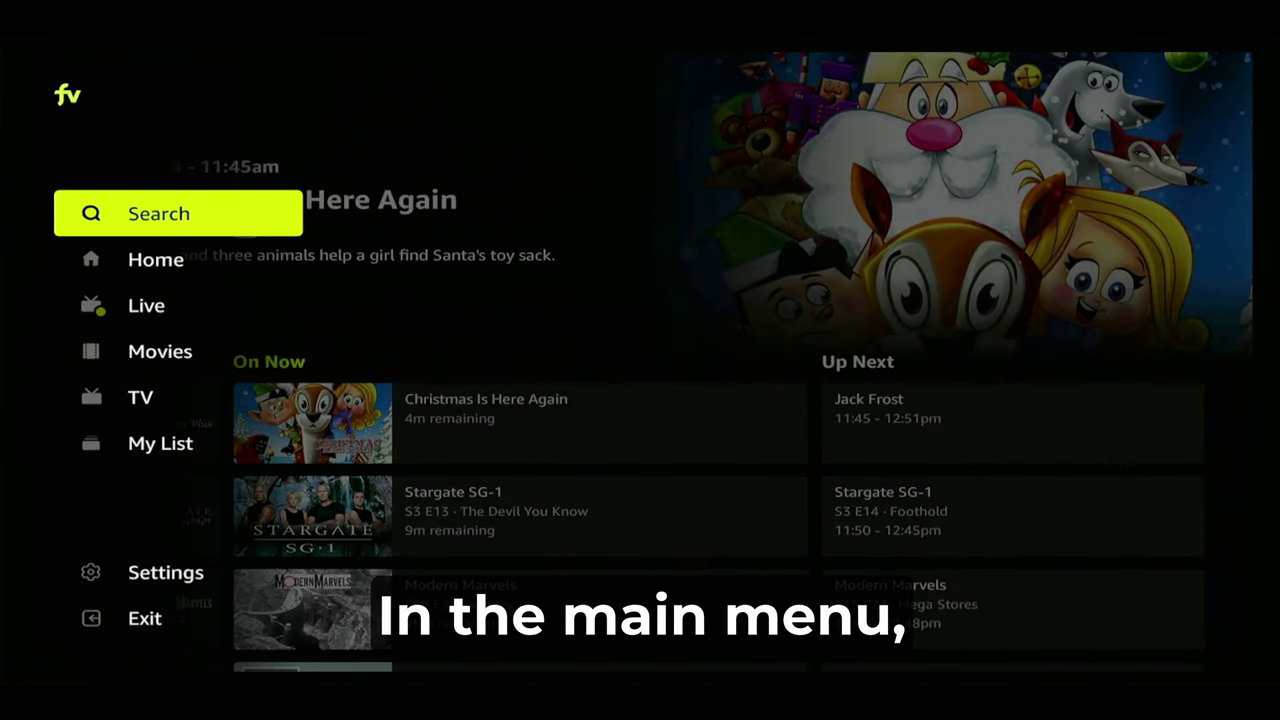
Step: Open the Search screen from the side menu
key(Down)
key(Up)
key(Return)
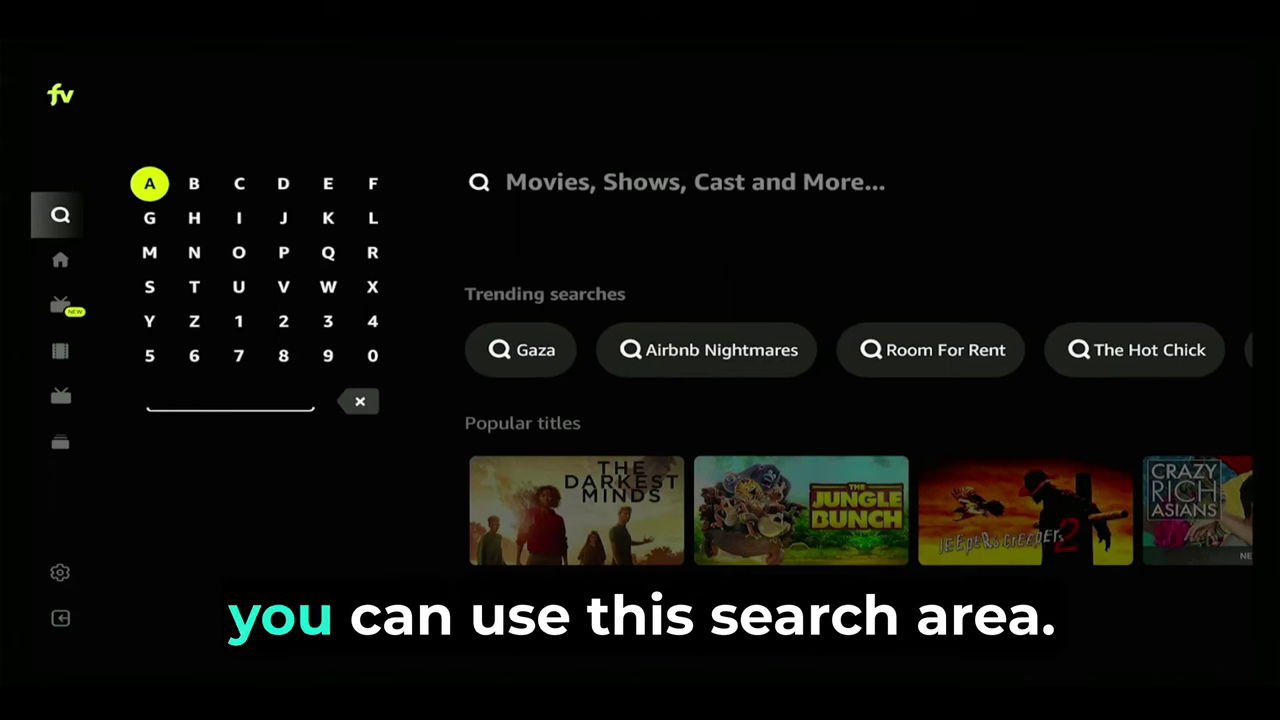
Step: Return to Home and browse down to the 'Because you watched: The Promotion' row
key(Left)
key(Down)
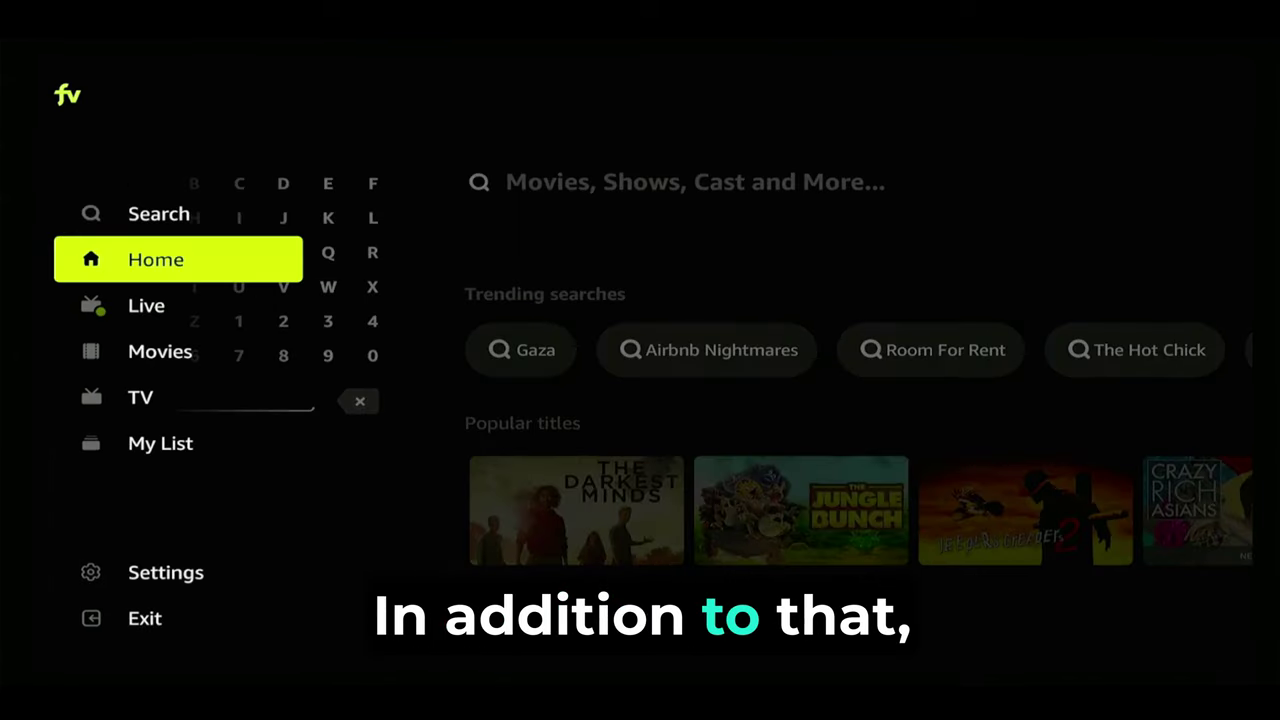
key(Return)
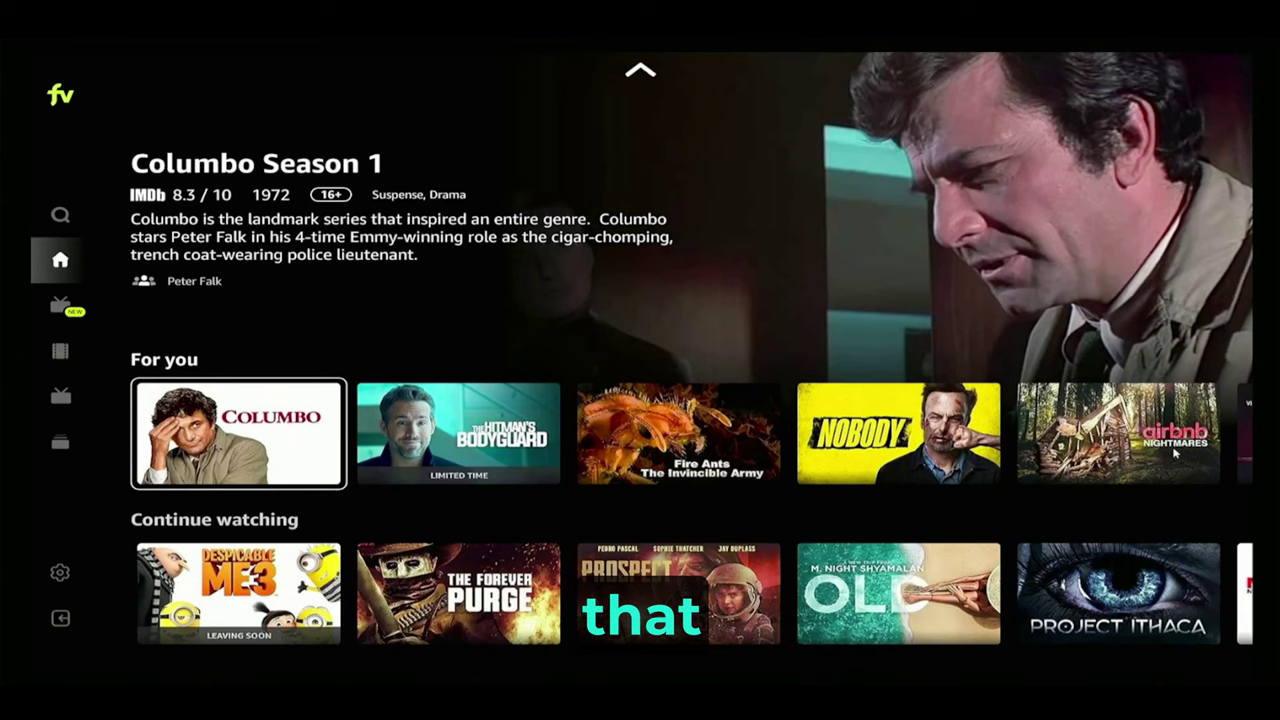
key(Down)
key(Down)
key(Down)
key(Down)
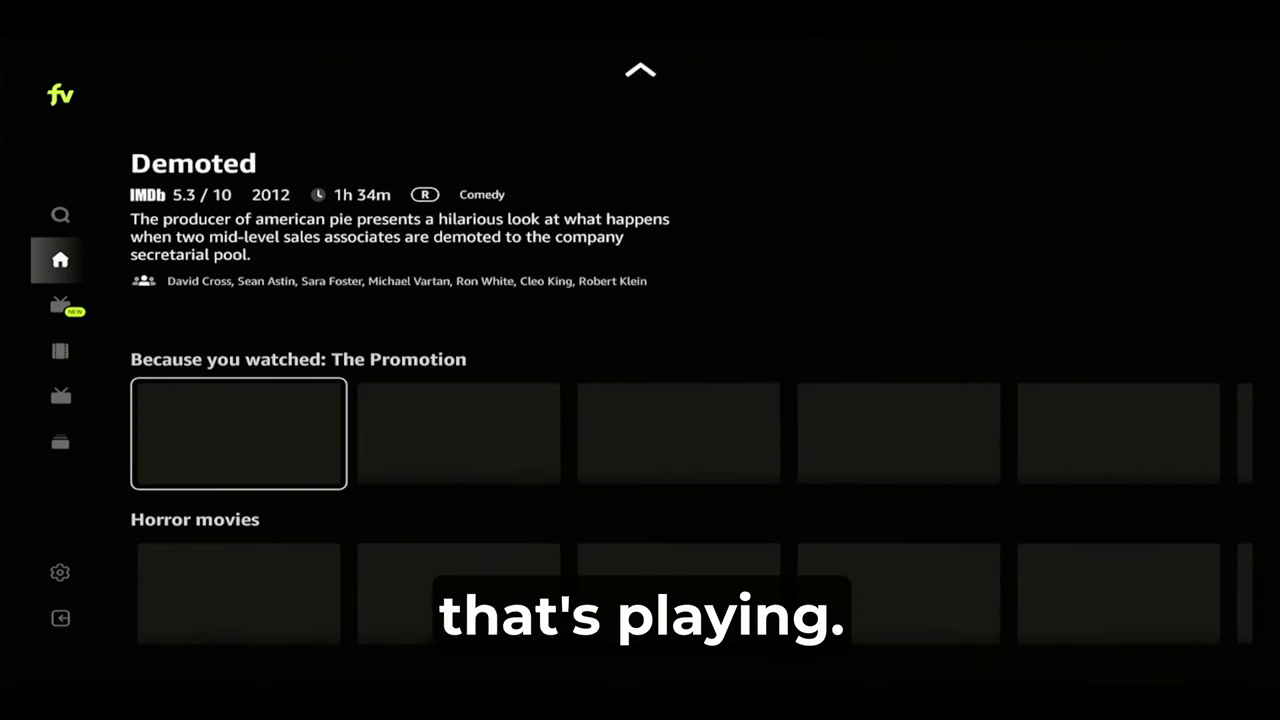
key(Left)
Step: Open the Live guide, scroll to Horror Hub showing Stitches, then highlight Movies in the menu
key(Down)
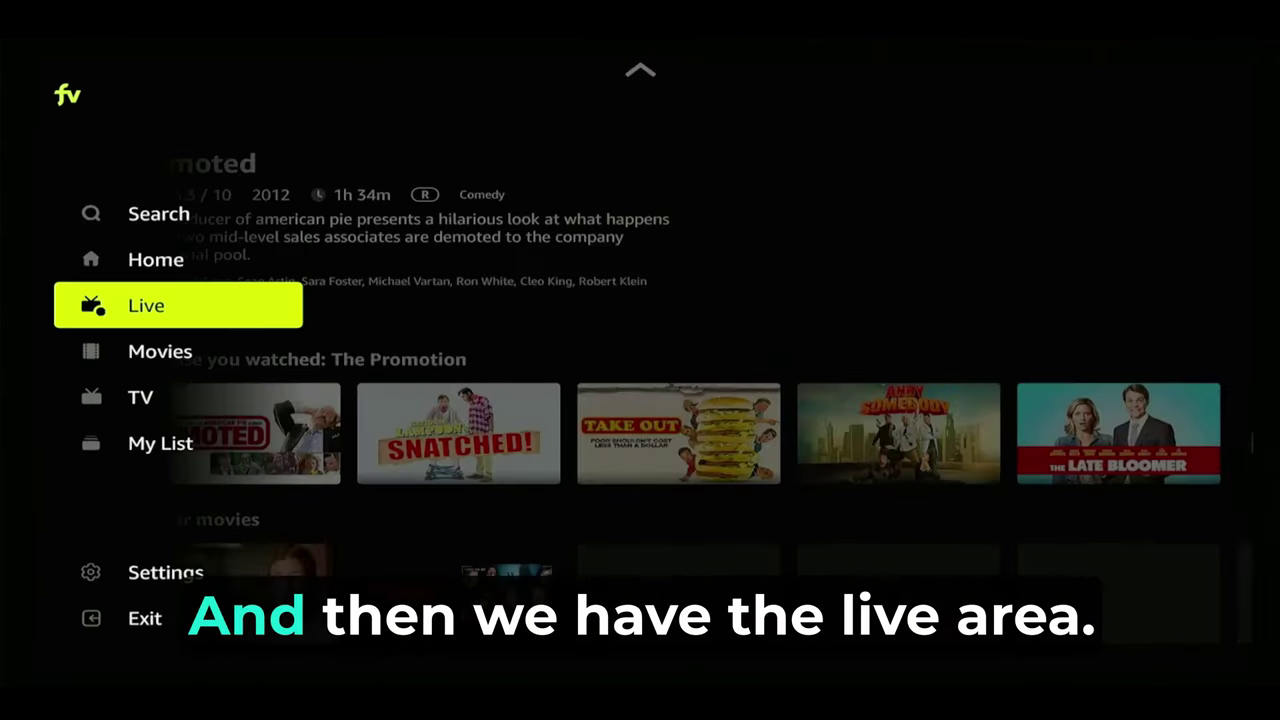
key(Return)
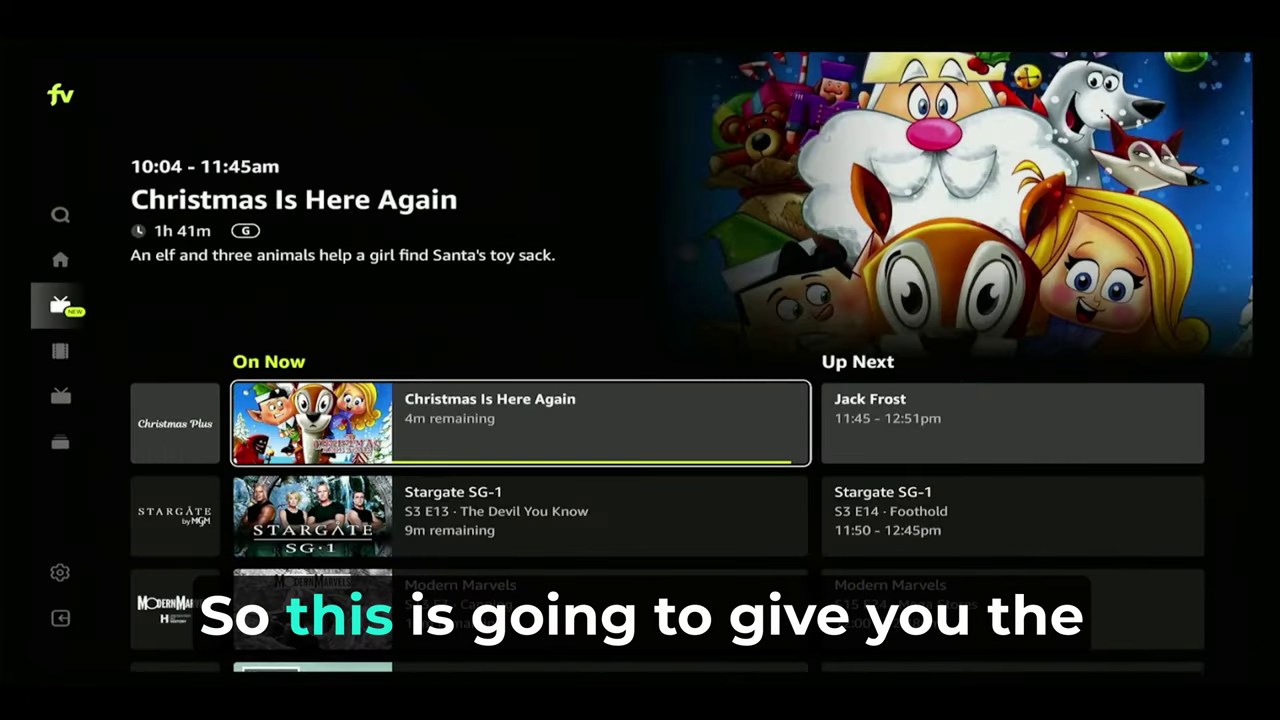
key(Down)
key(Down)
key(Down)
key(Down)
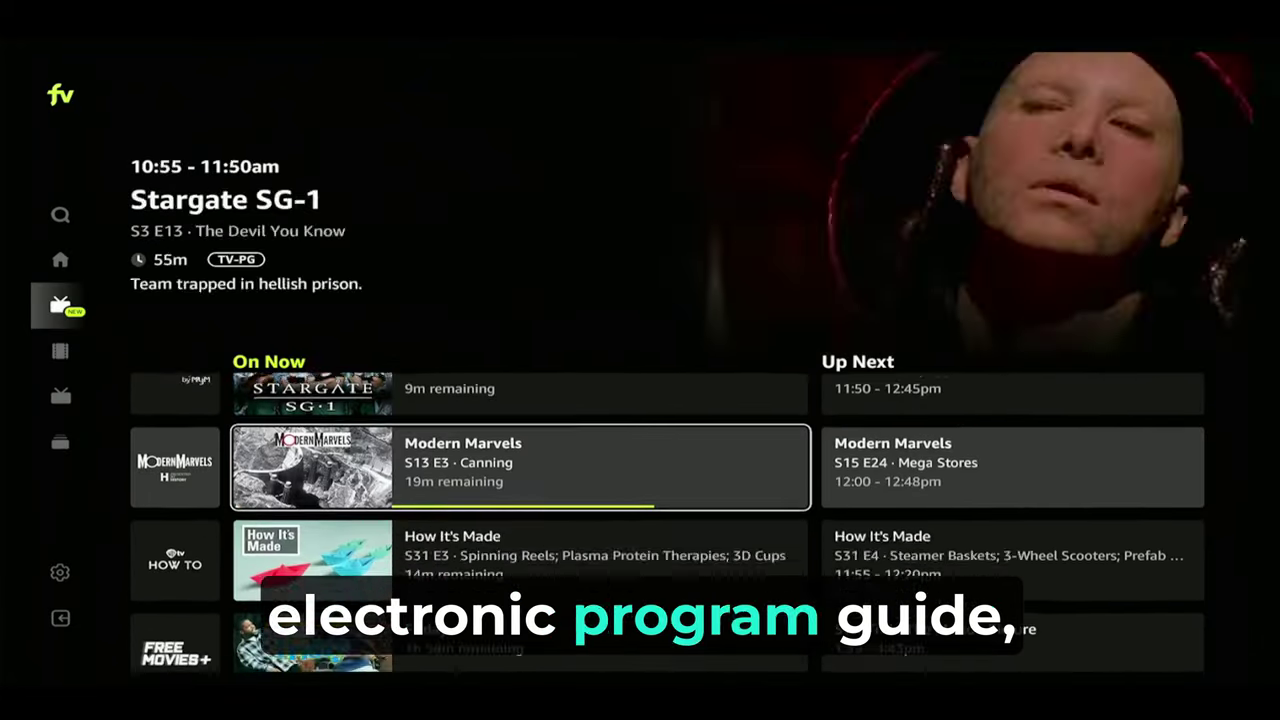
key(Down)
key(Down)
key(Down)
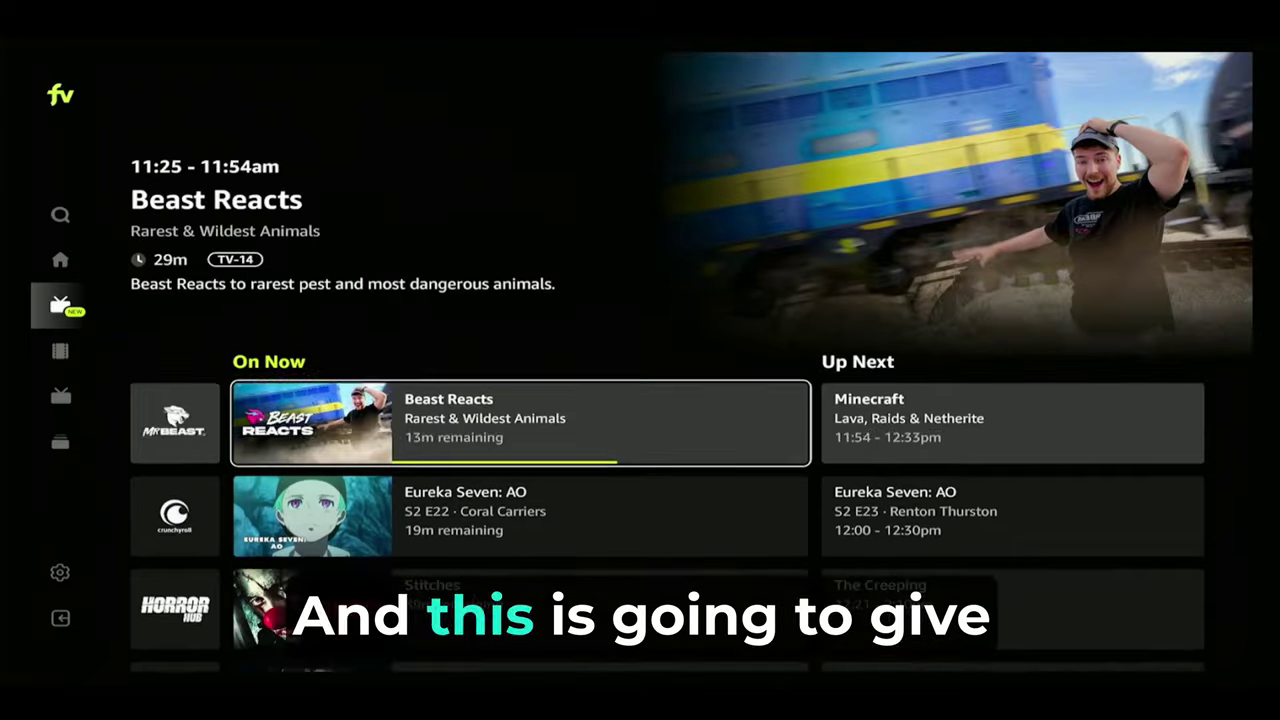
key(Up)
key(Up)
key(Up)
key(Up)
key(Up)
key(Up)
key(Up)
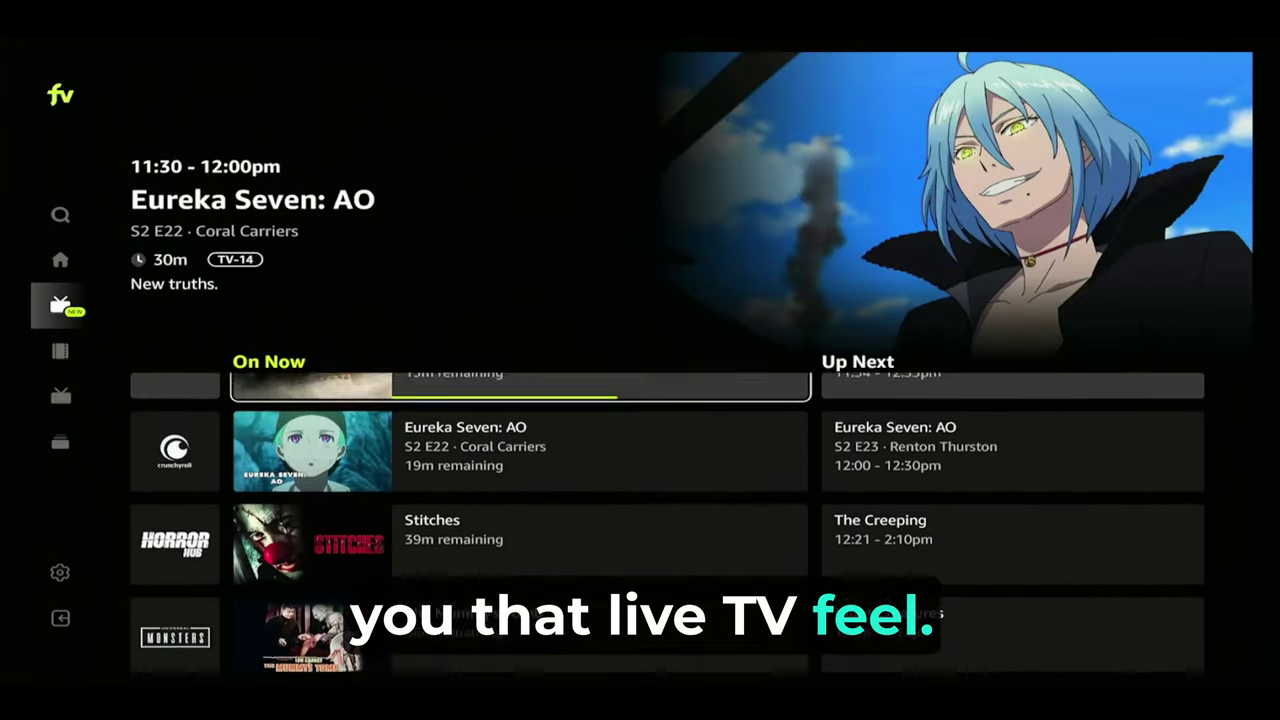
key(Down)
key(Down)
key(Down)
key(Down)
key(Down)
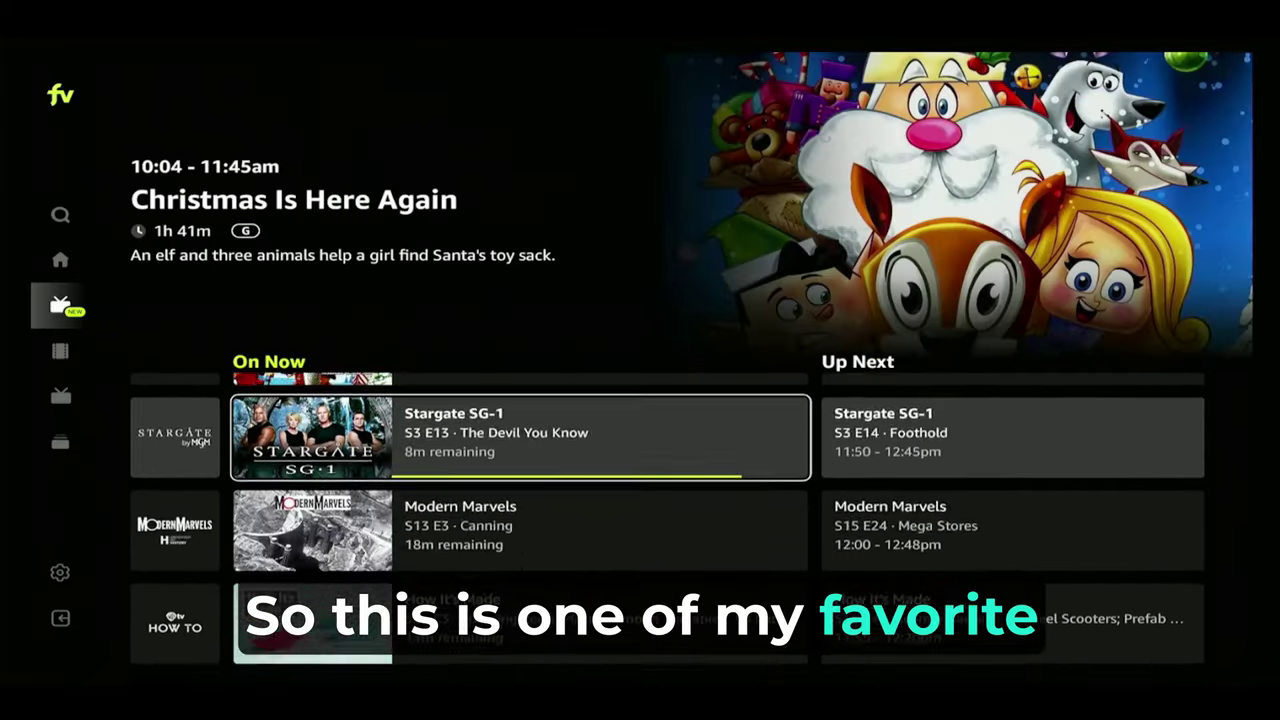
key(Down)
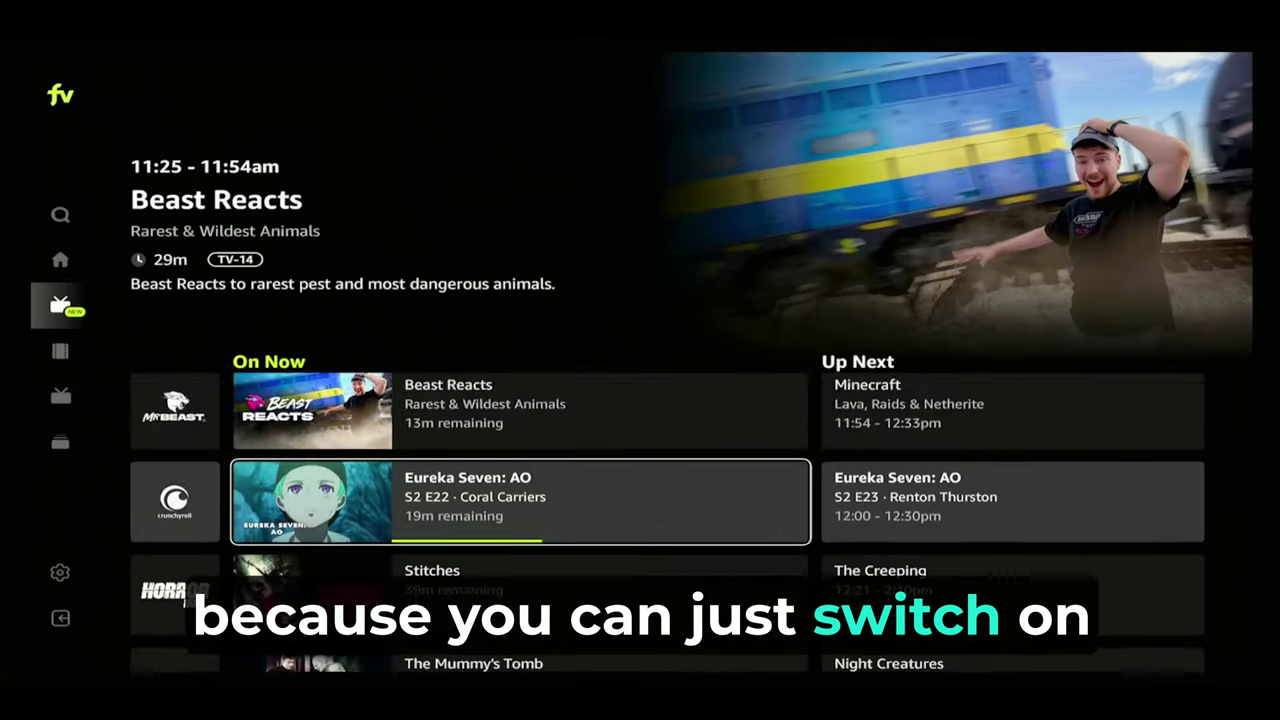
key(Down)
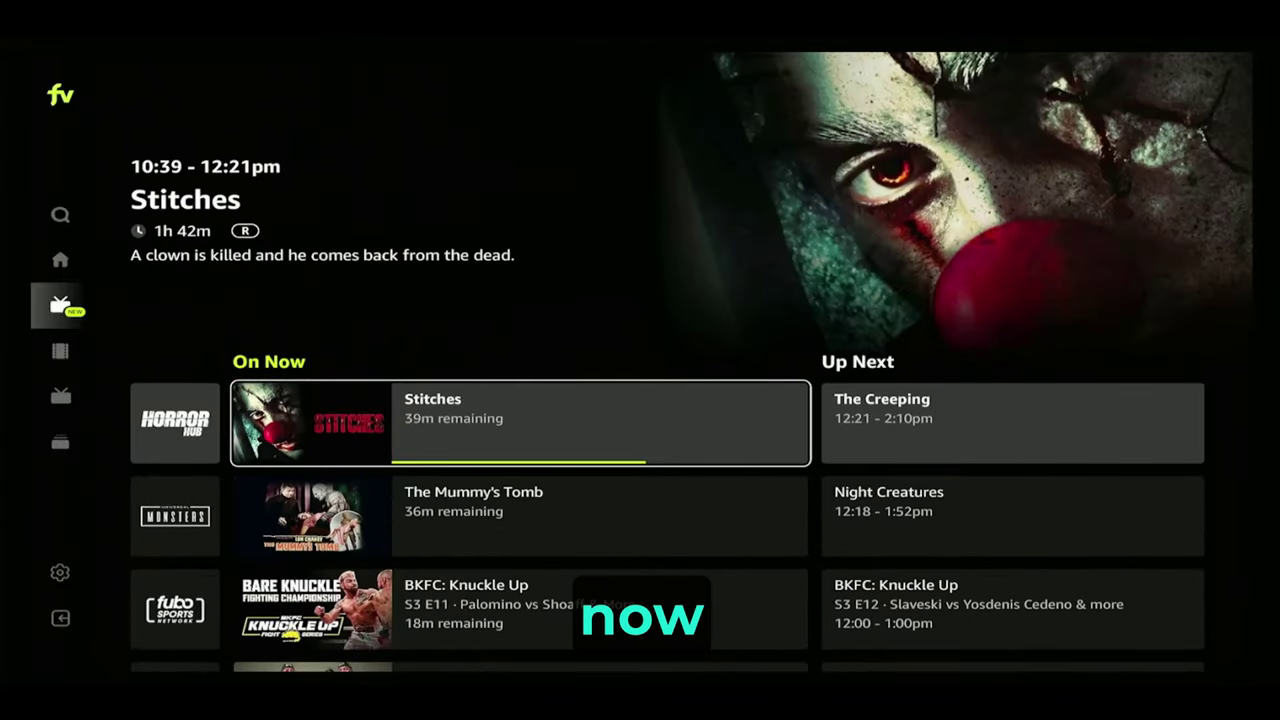
key(Left)
key(Down)
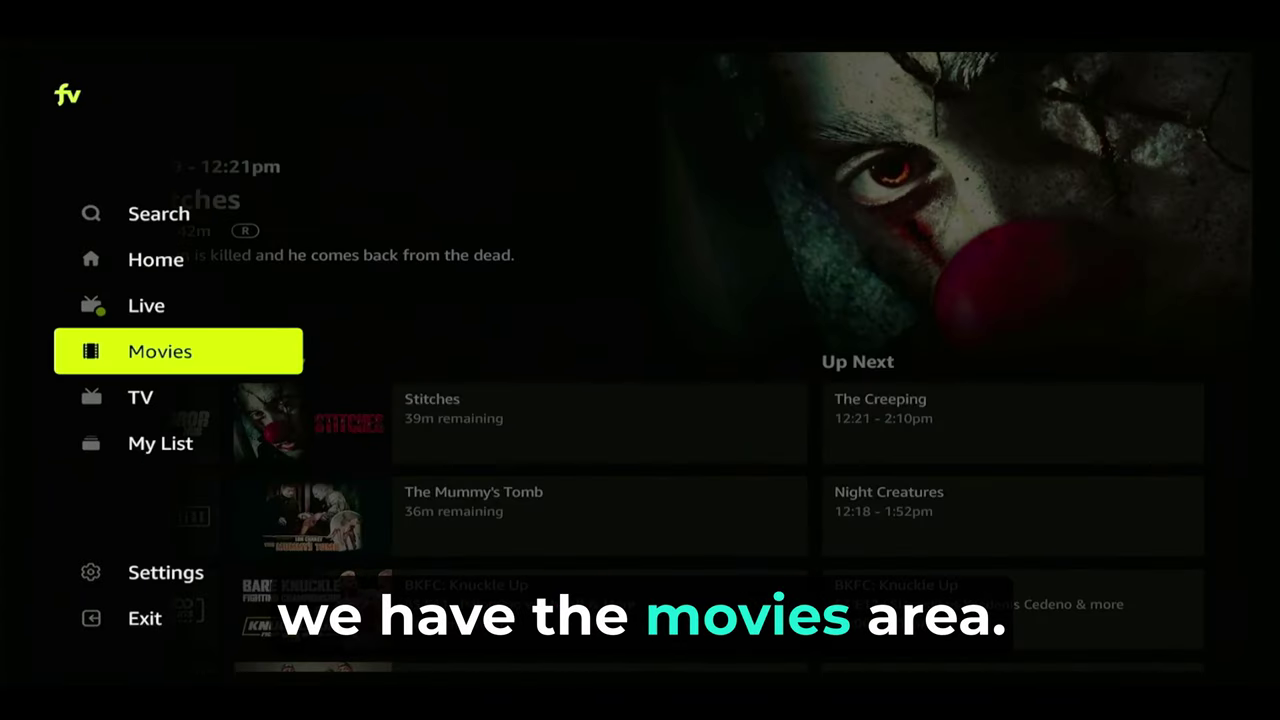
Step: Browse Movies down to the Horror movies row, then switch to the TV section
key(Return)
key(Down)
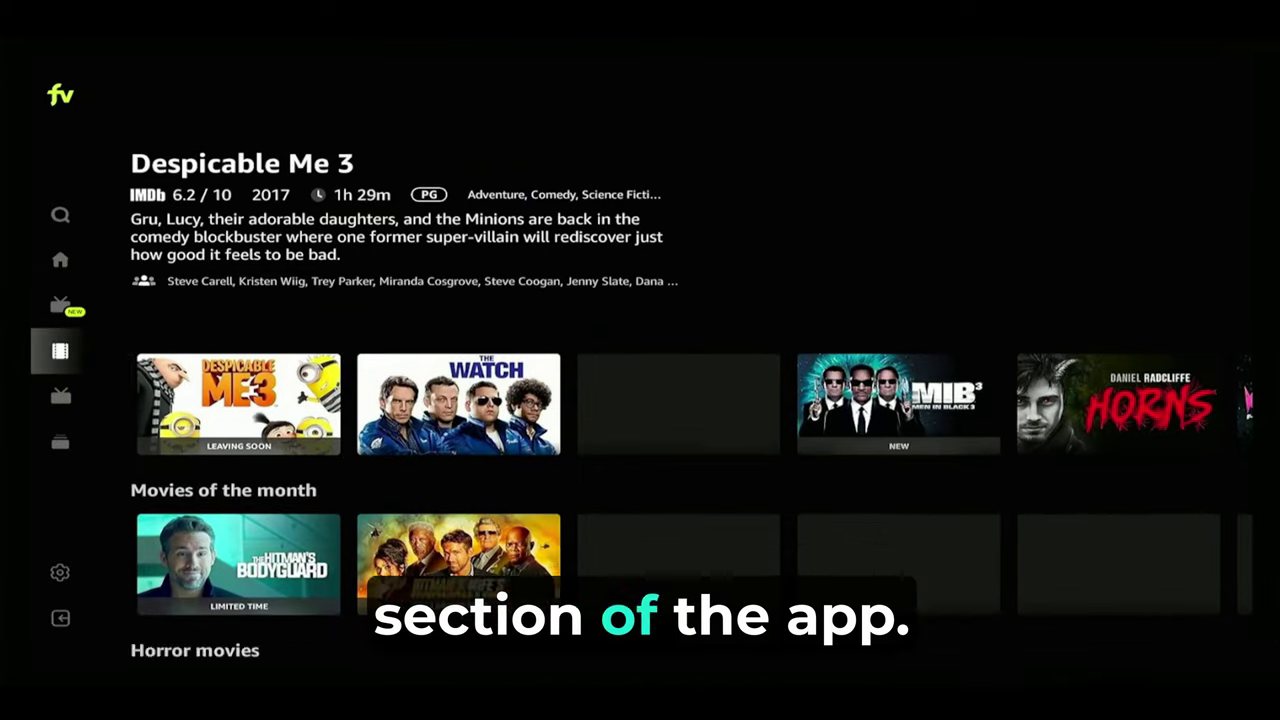
key(Down)
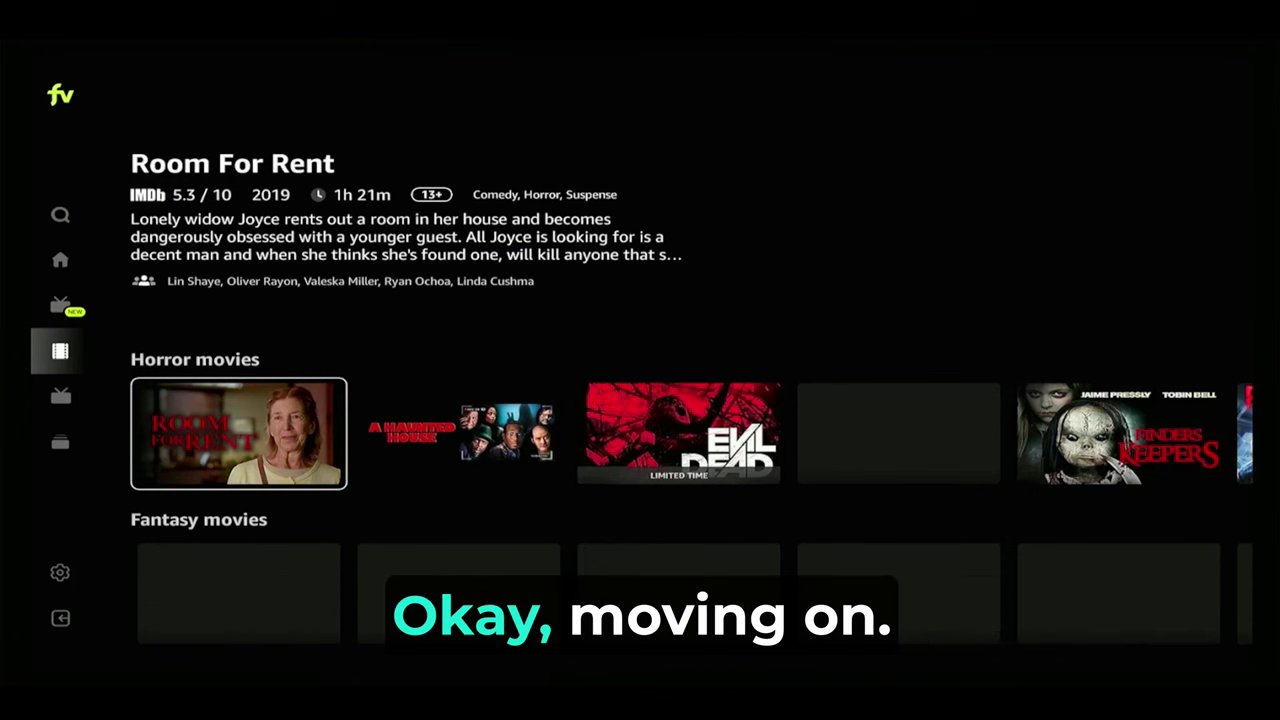
key(Left)
key(Down)
key(Return)
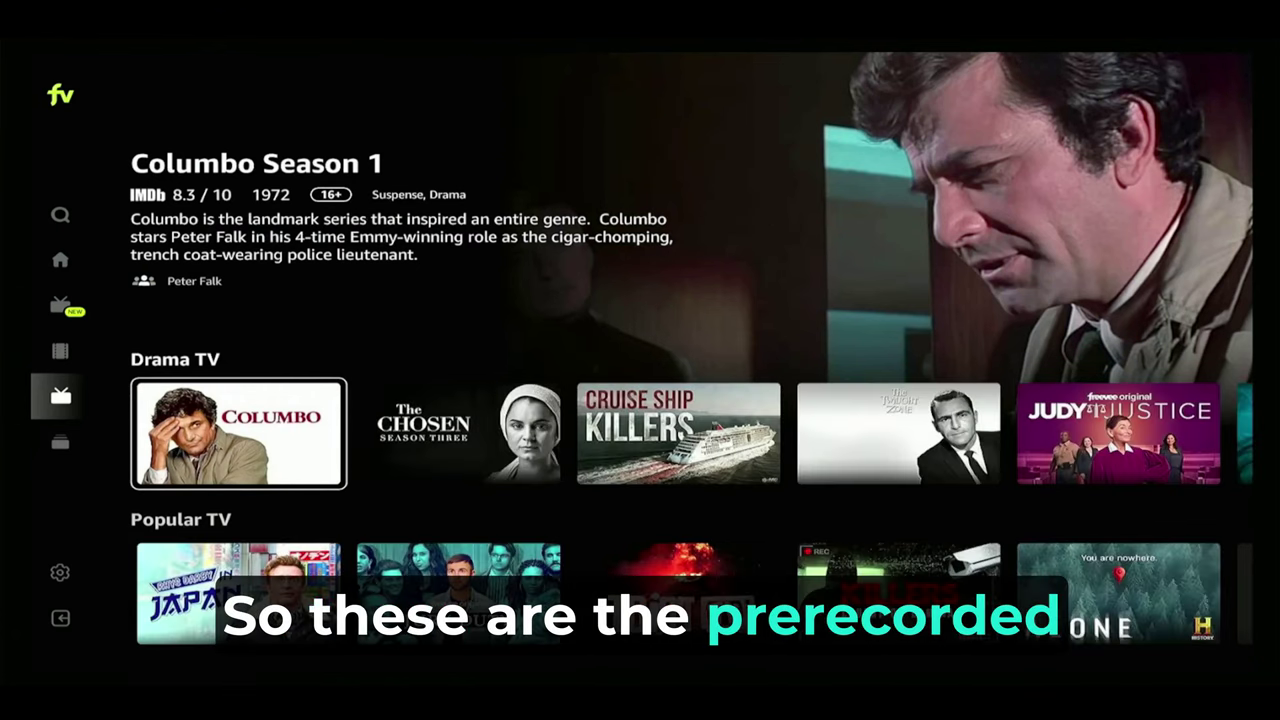
Step: Scroll the TV rows, confirm My List is empty, then go back to Movies
key(Down)
key(Down)
key(Down)
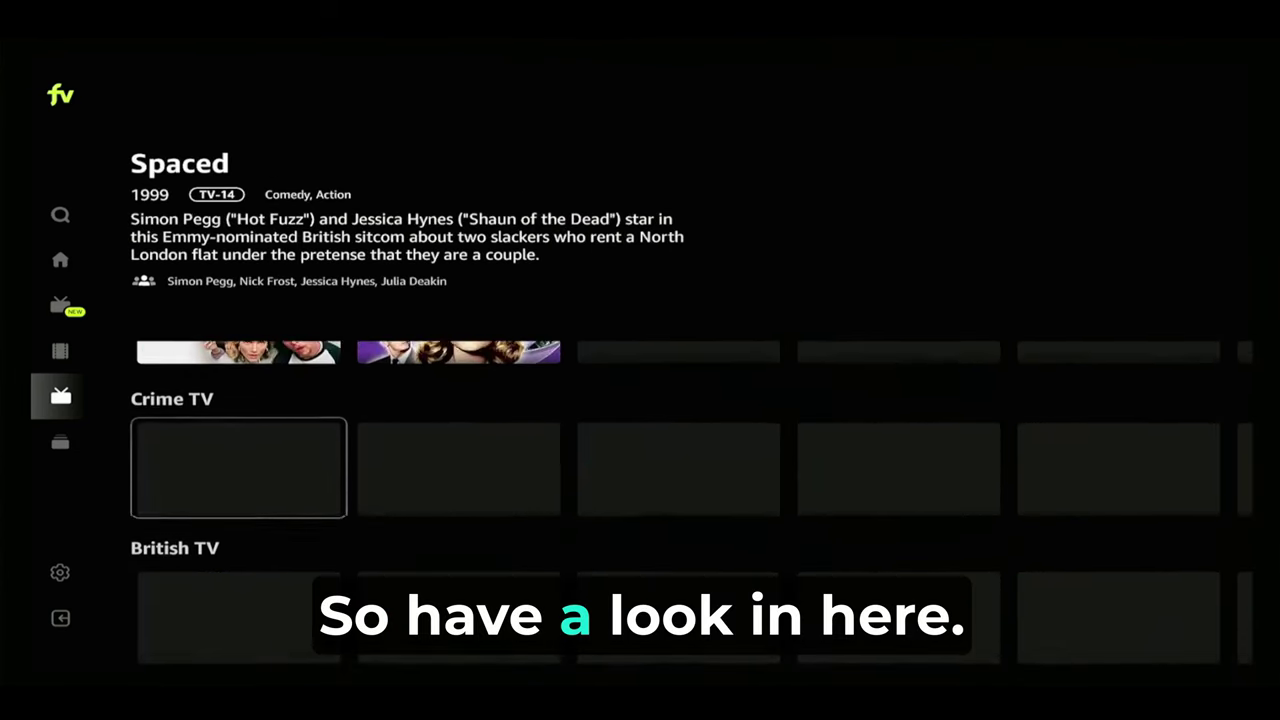
key(Left)
key(Down)
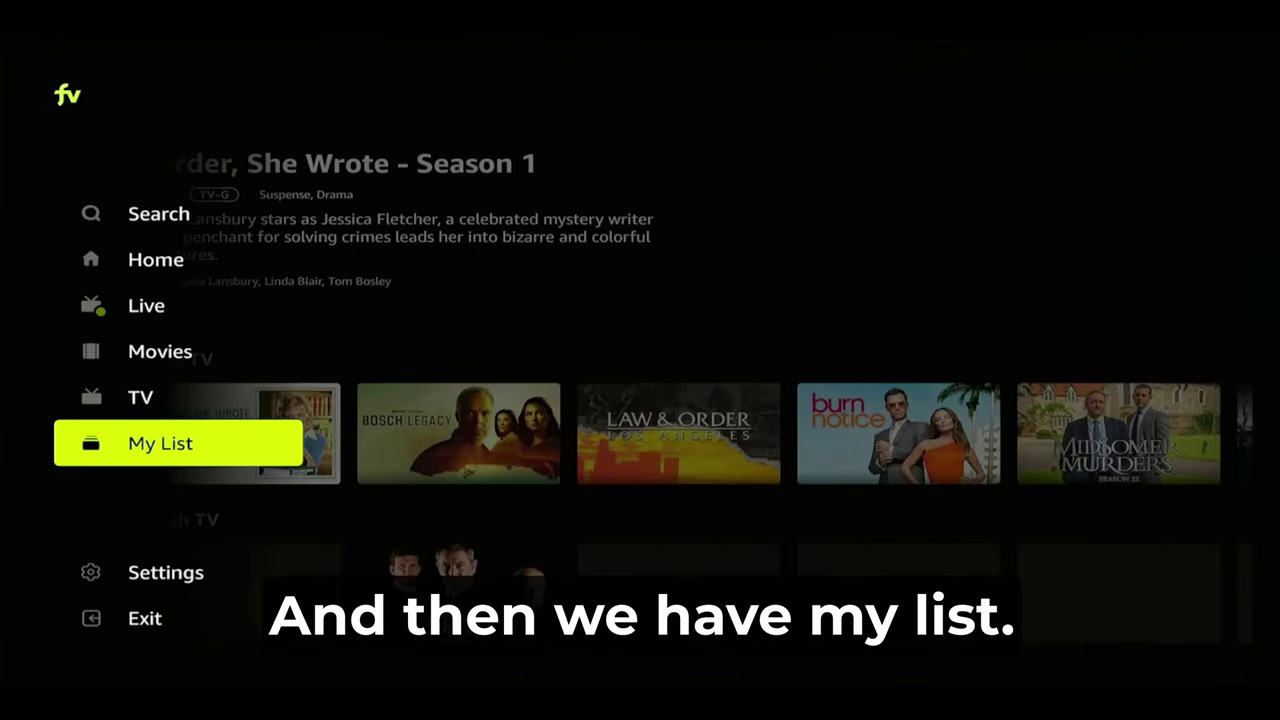
key(Return)
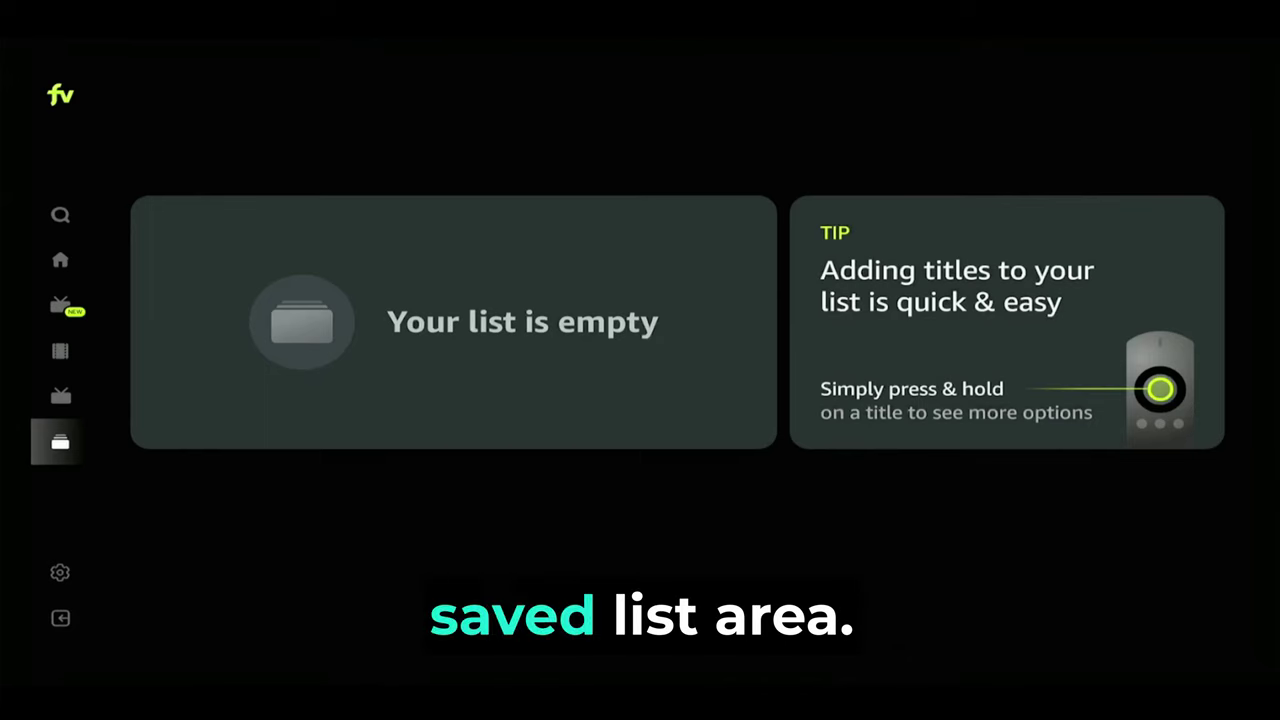
key(Left)
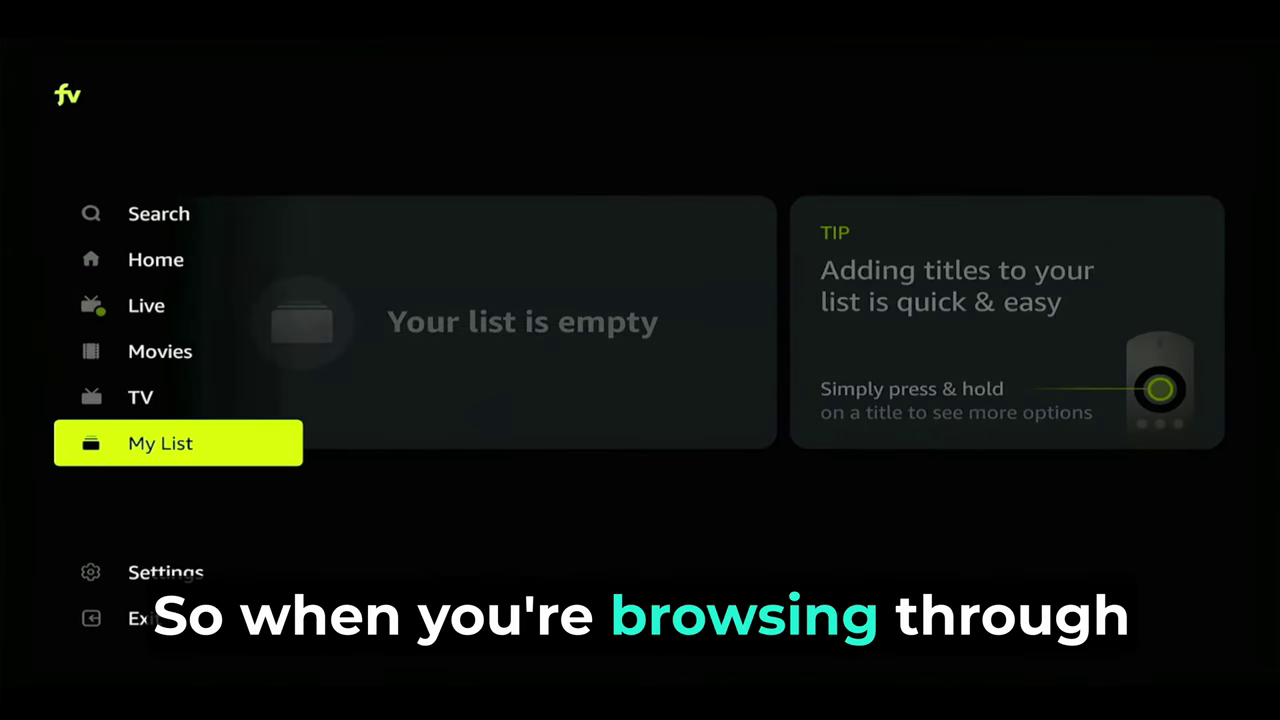
key(Up)
key(Up)
key(Return)
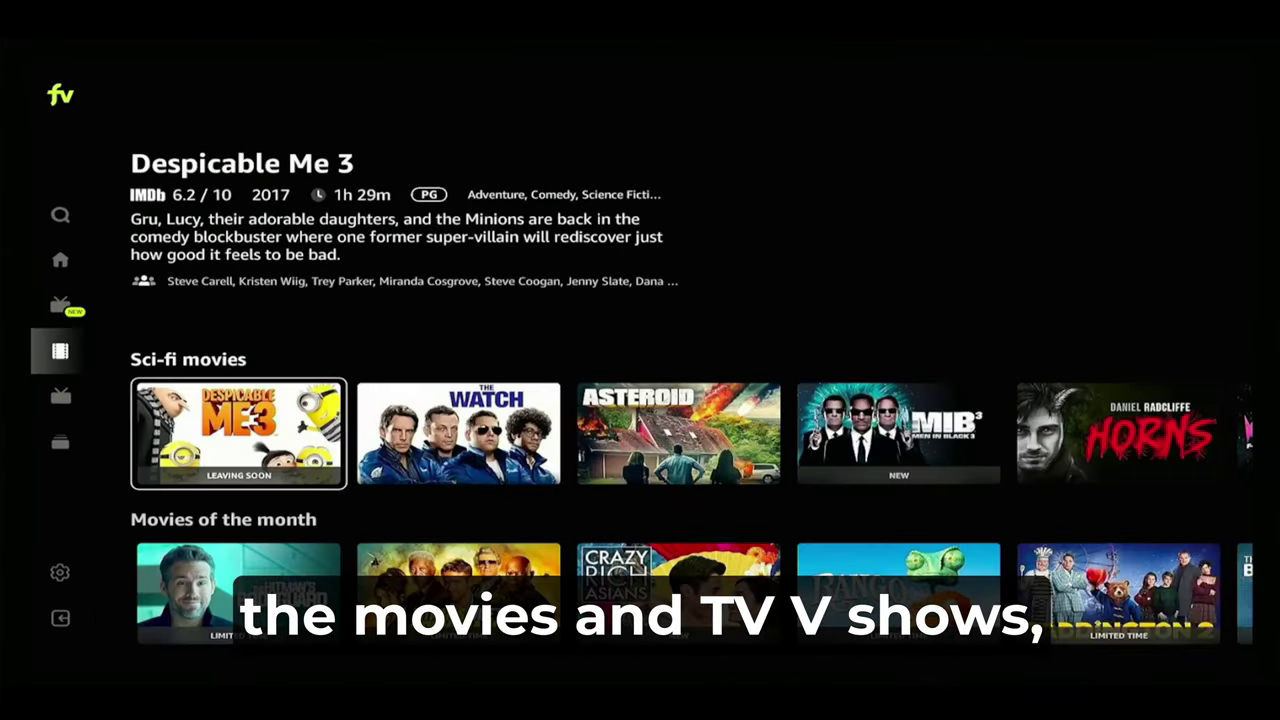
Step: Add Despicable Me 3 to My List from its details page
key(Return)
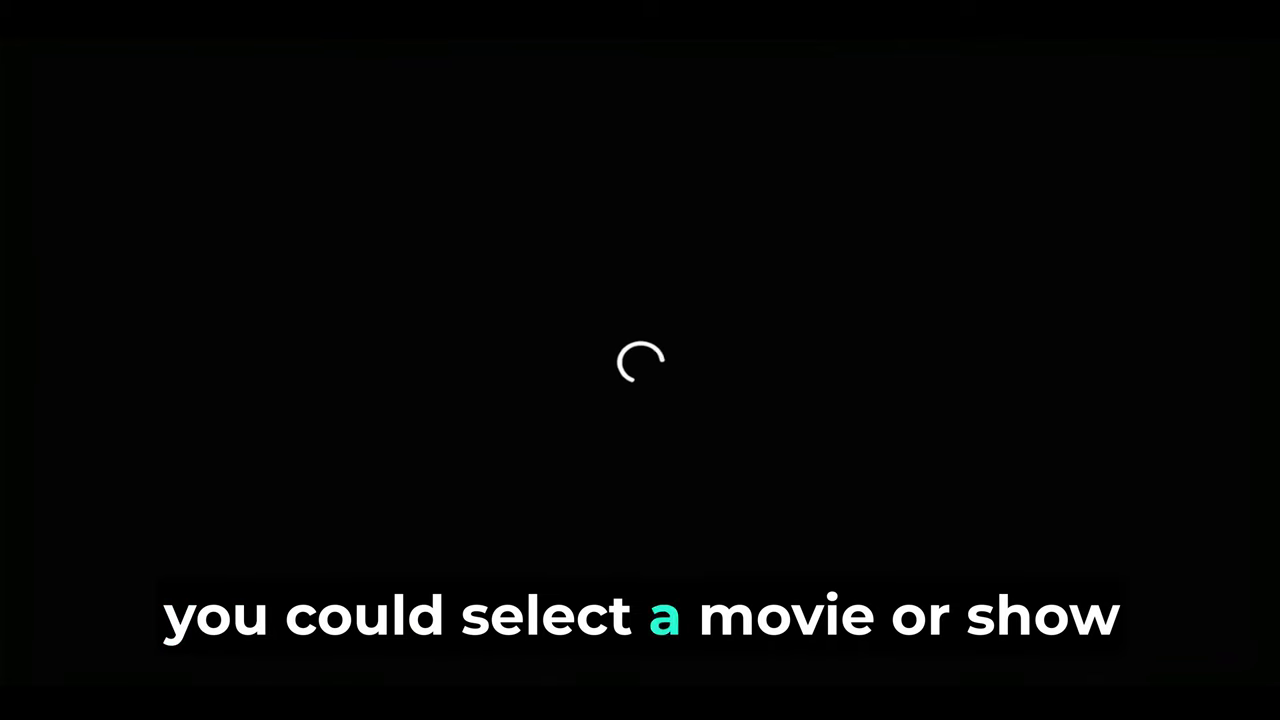
key(Right)
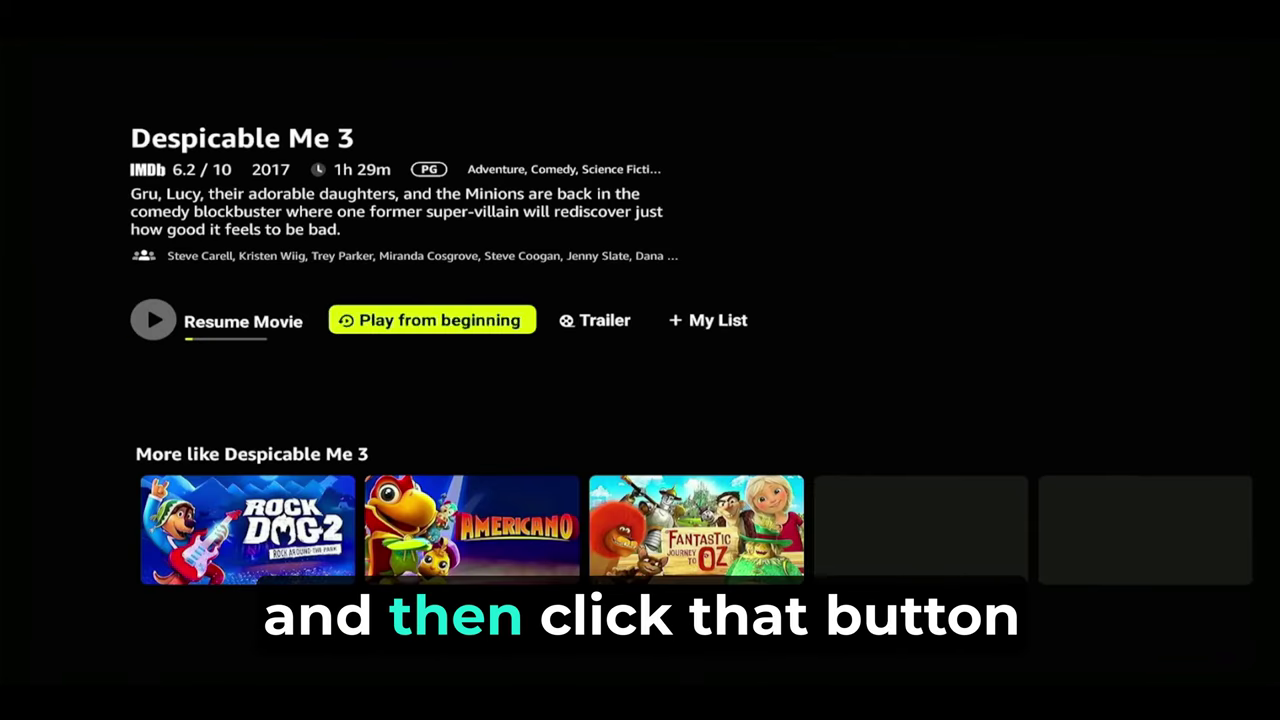
key(Right)
key(Right)
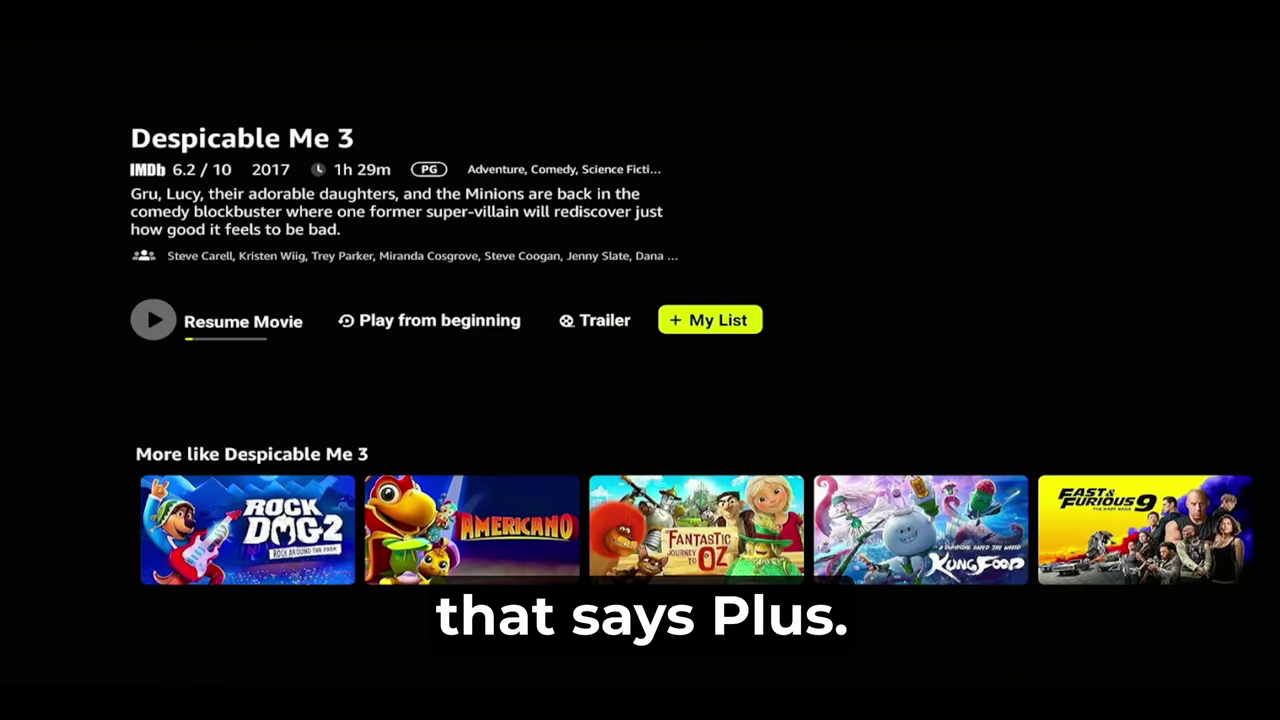
key(Return)
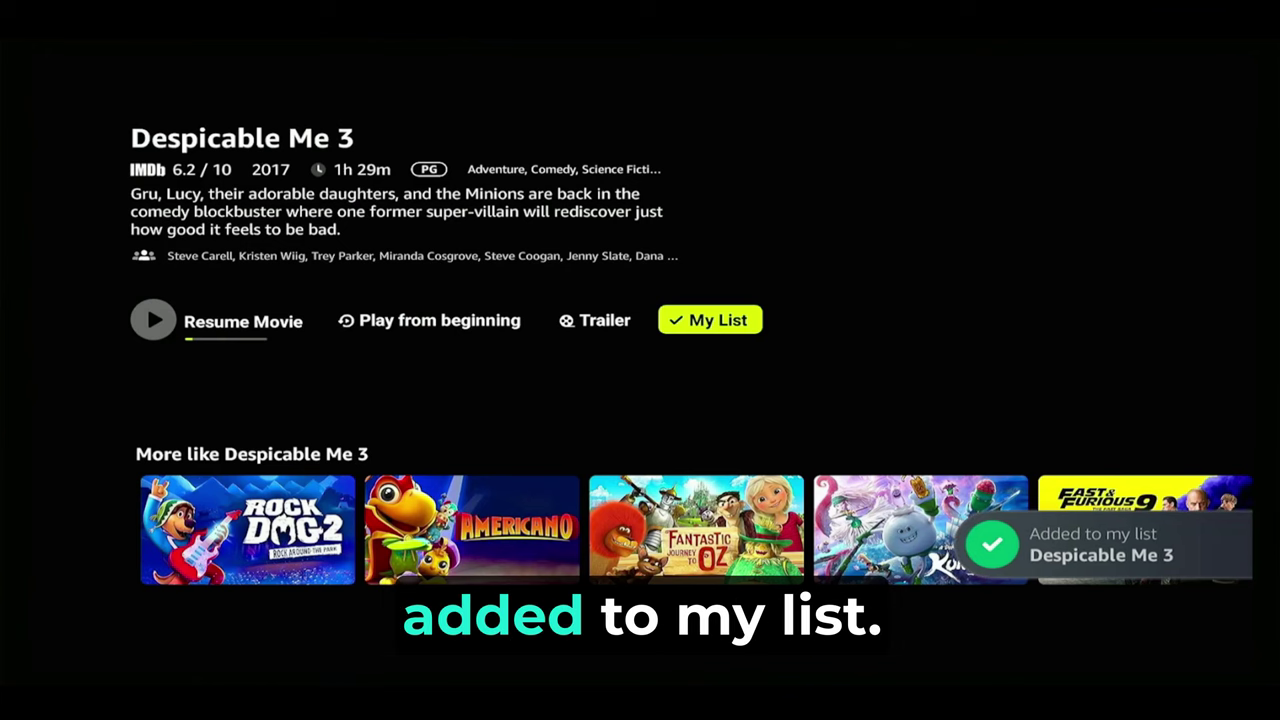
Step: Confirm My List shows All (1) with Despicable Me 3, then open Settings
key(Left)
key(Left)
key(Left)
key(Left)
key(Down)
key(Down)
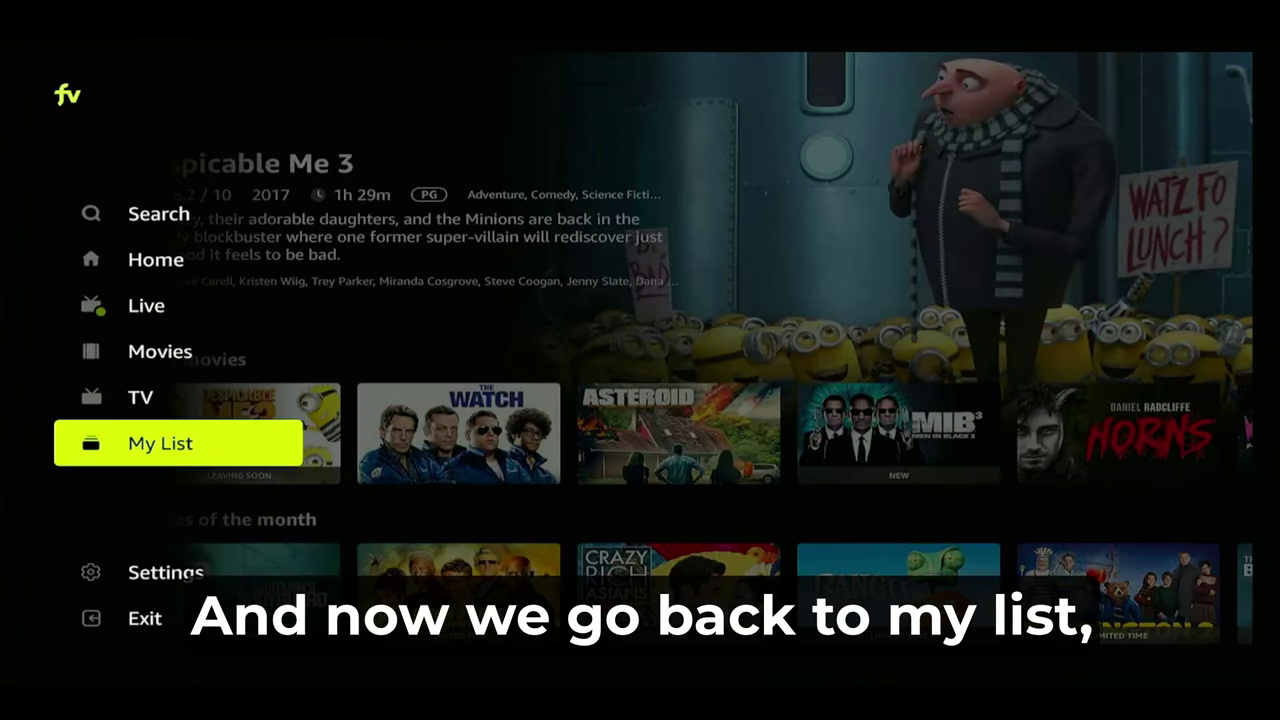
key(Return)
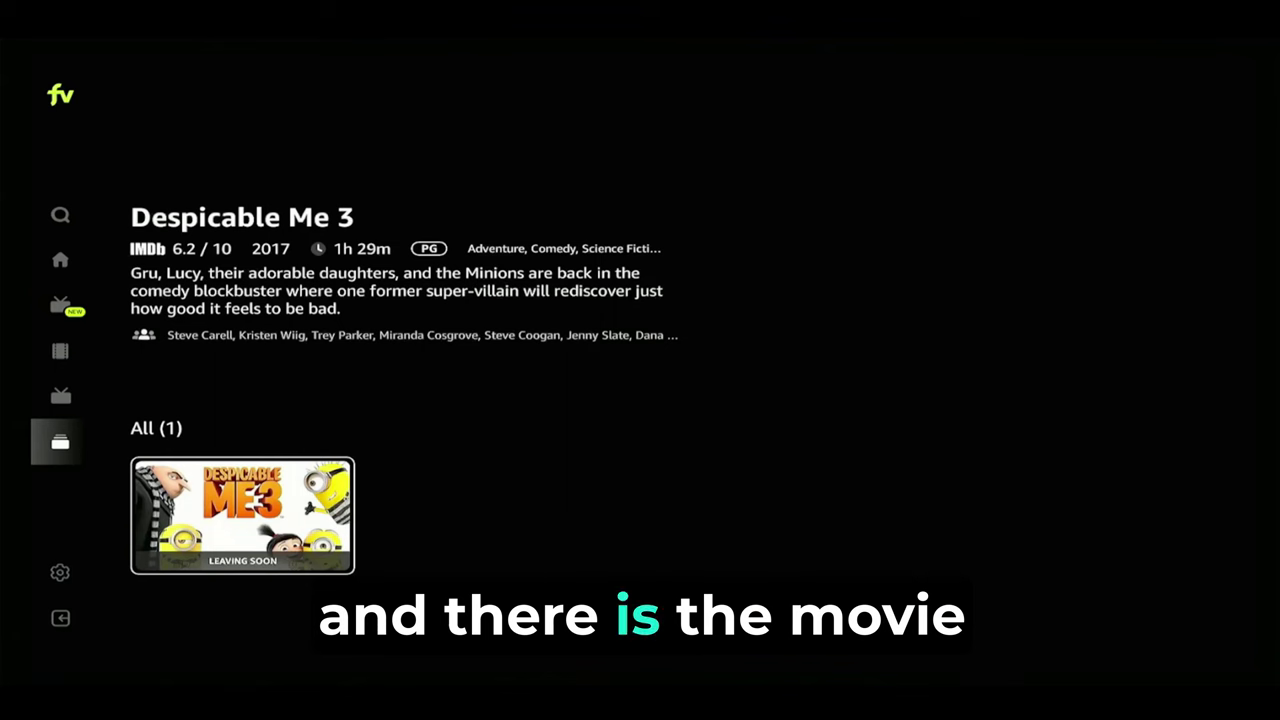
key(Left)
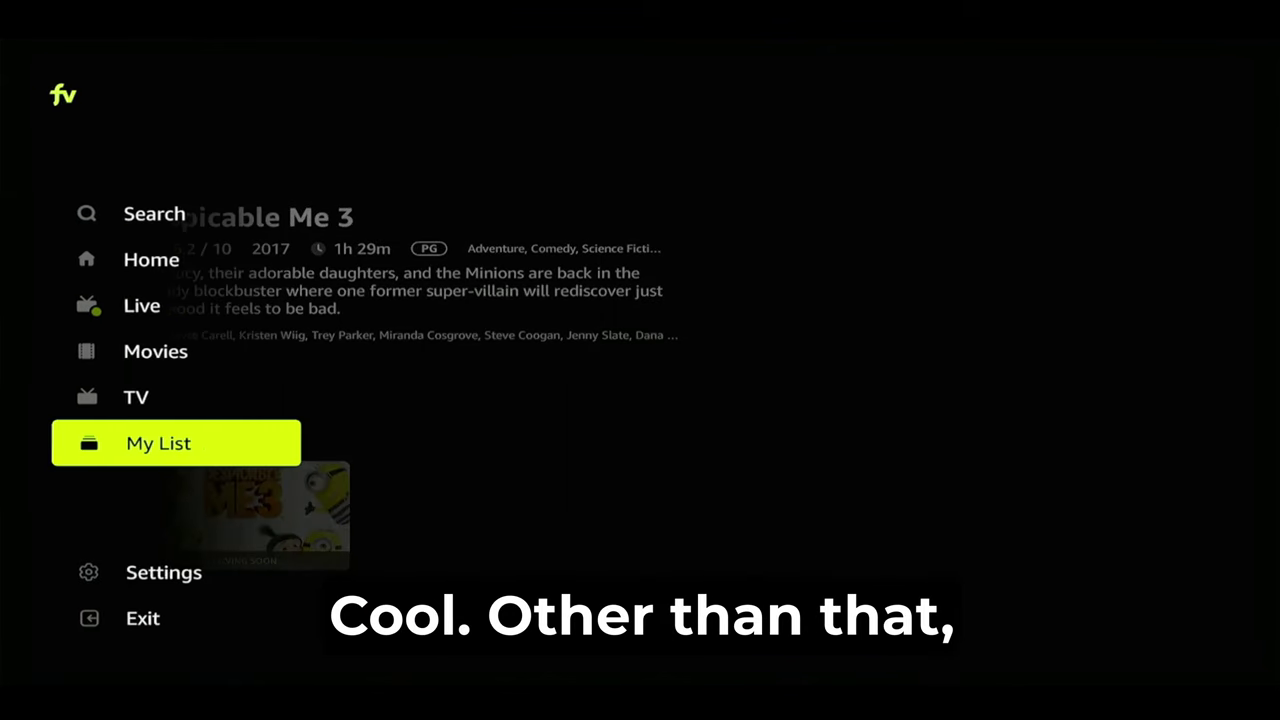
key(Down)
key(Return)
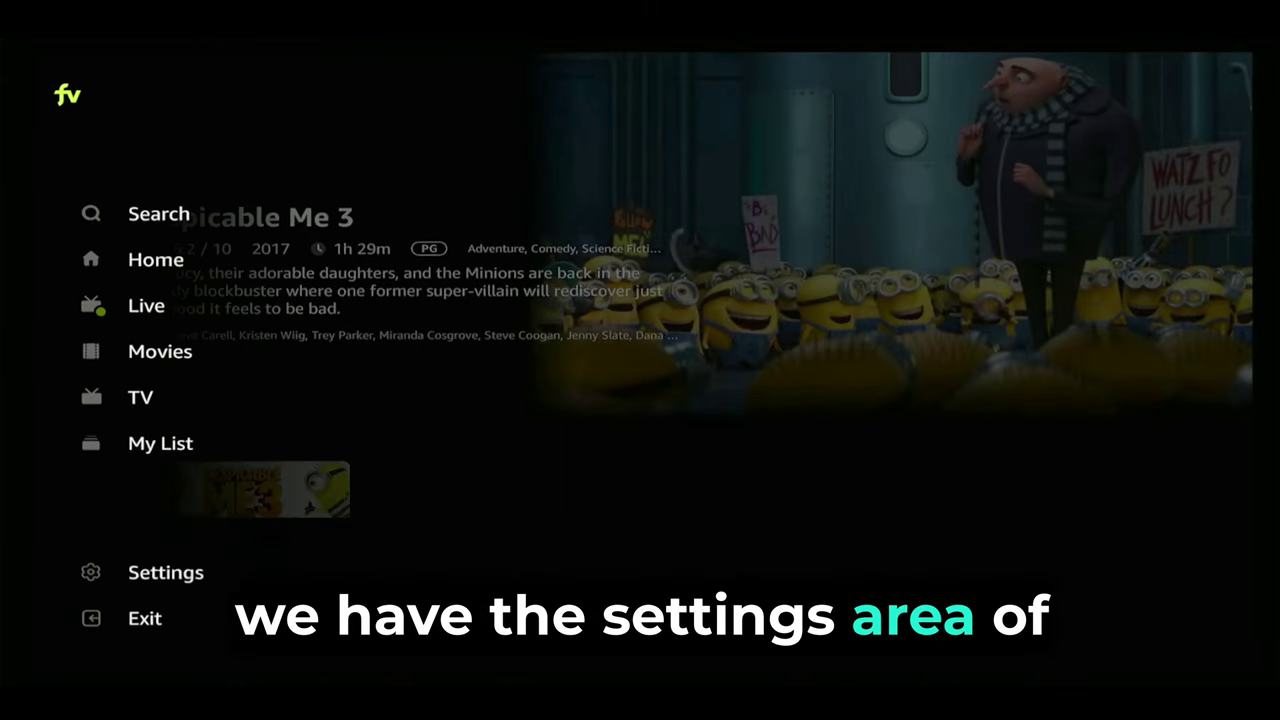
Step: Look over the Autoplay previews setting without changing it, then return to Movies
key(Down)
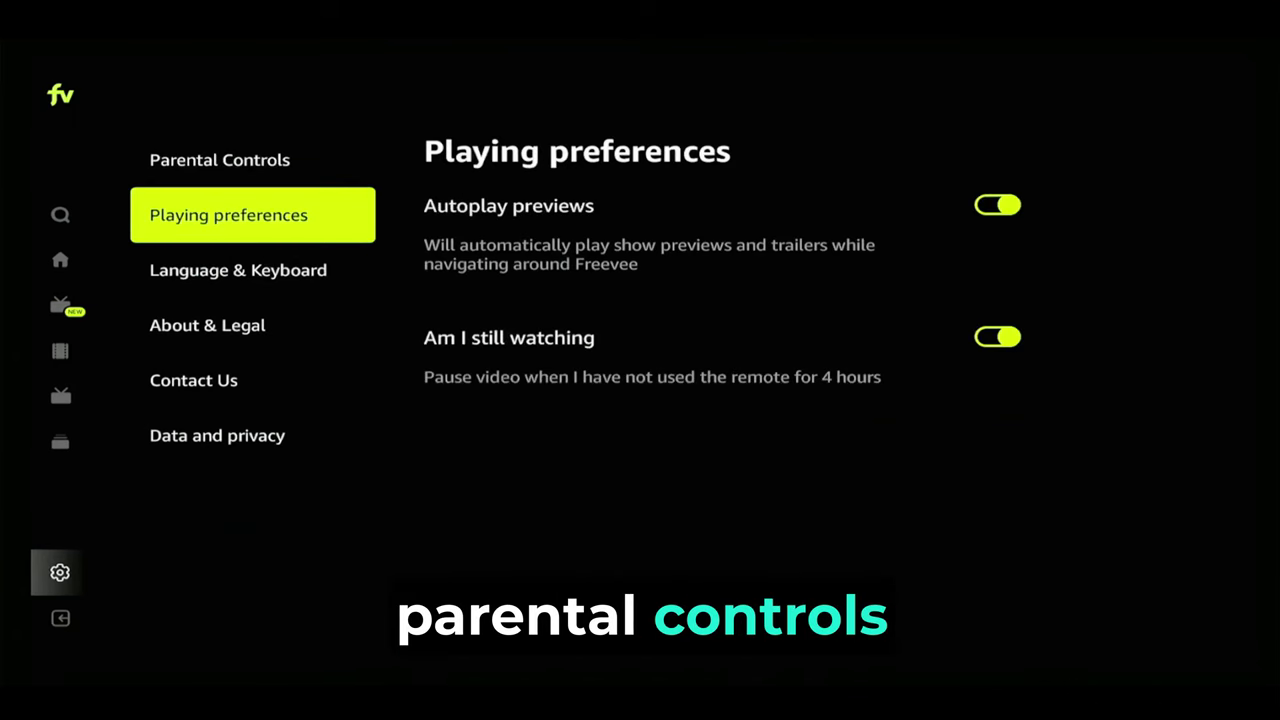
key(Right)
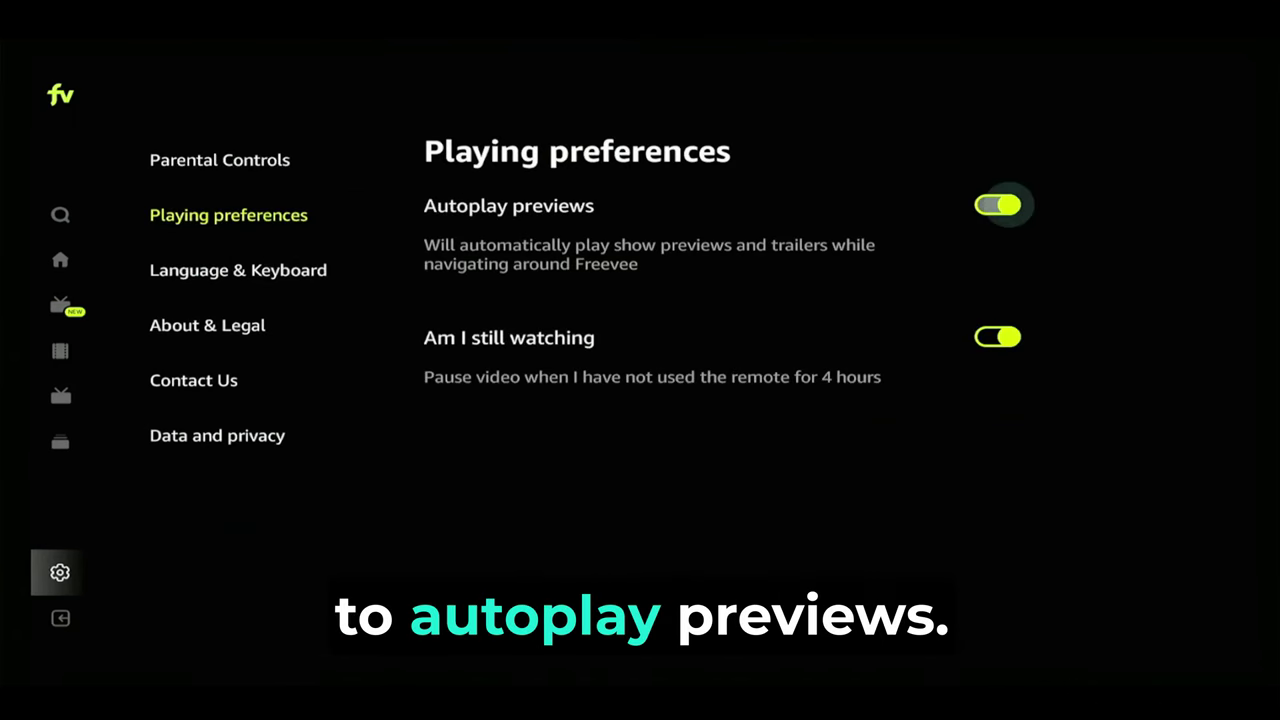
key(Left)
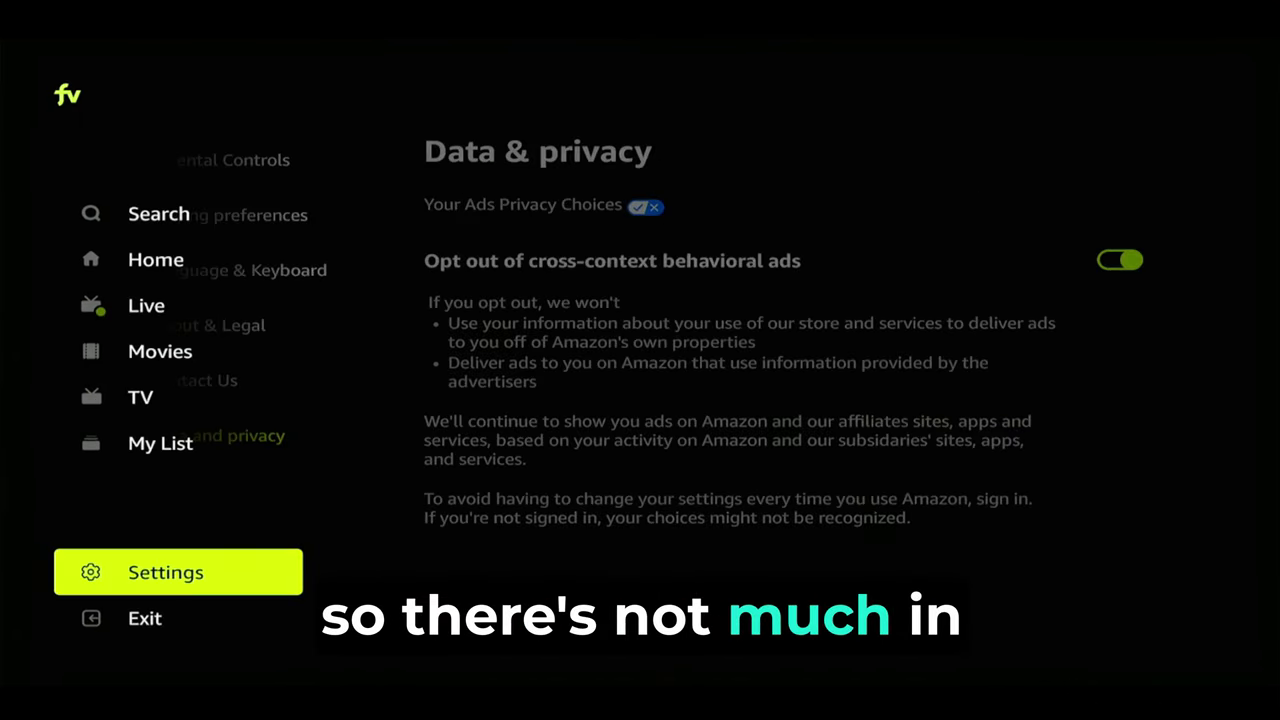
key(Up)
key(Up)
key(Up)
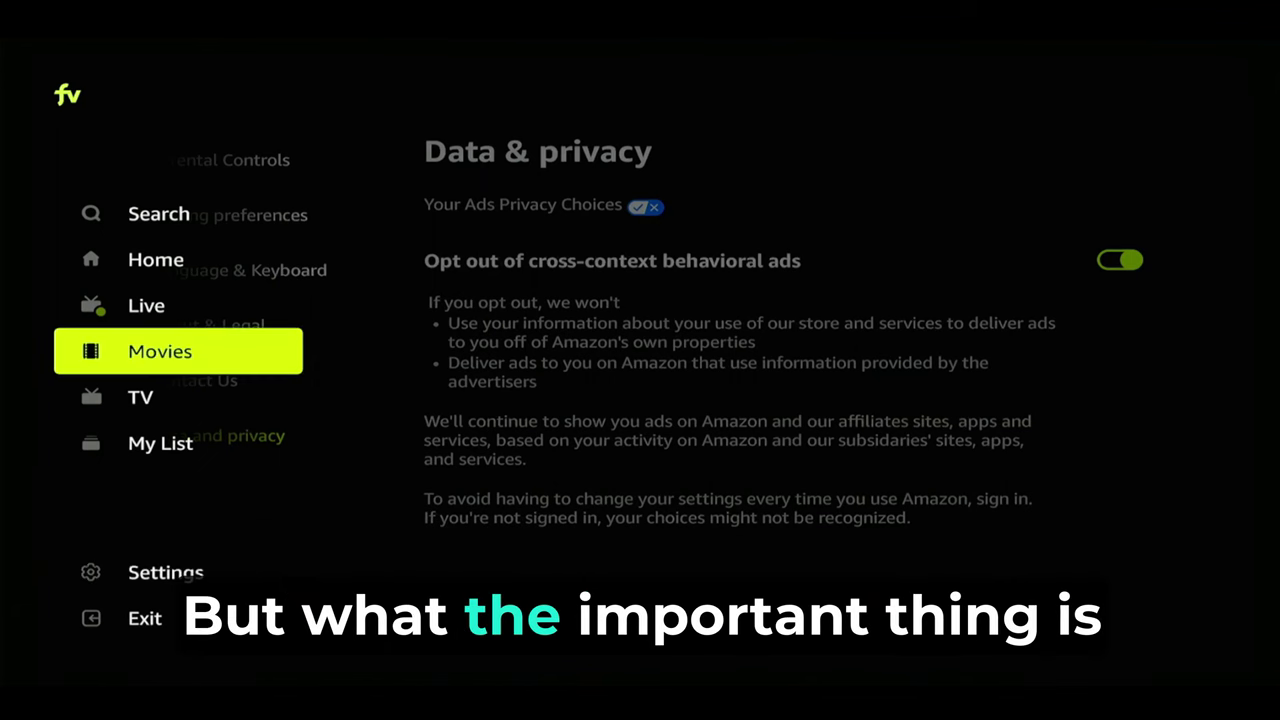
key(Up)
key(Up)
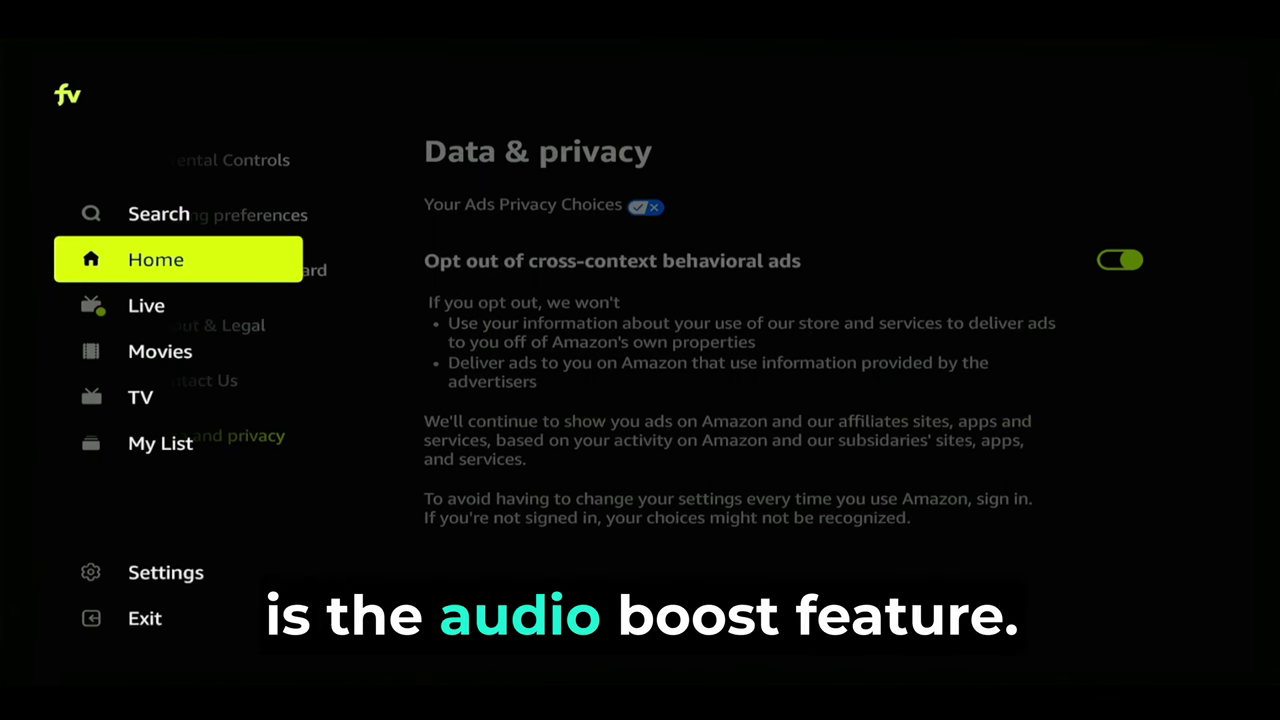
key(Down)
key(Down)
key(Return)
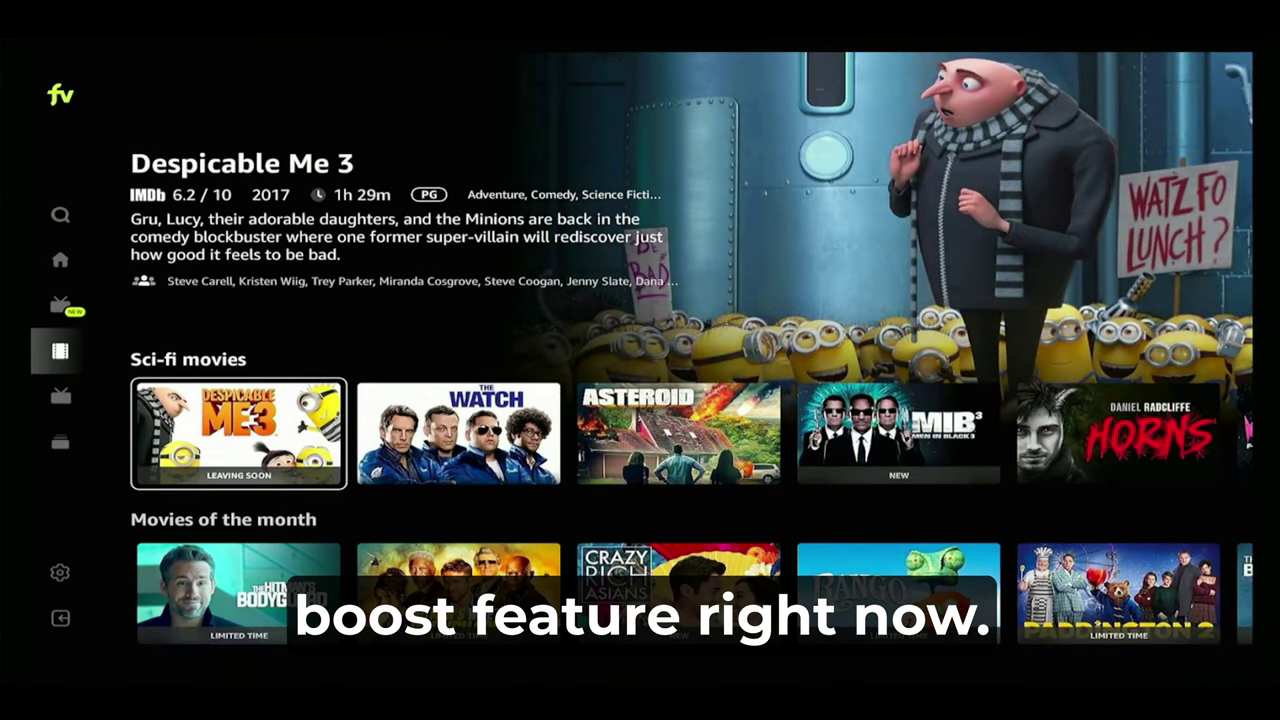
Step: Start playing Men in Black 3 from the Sci-fi movies row
key(Right)
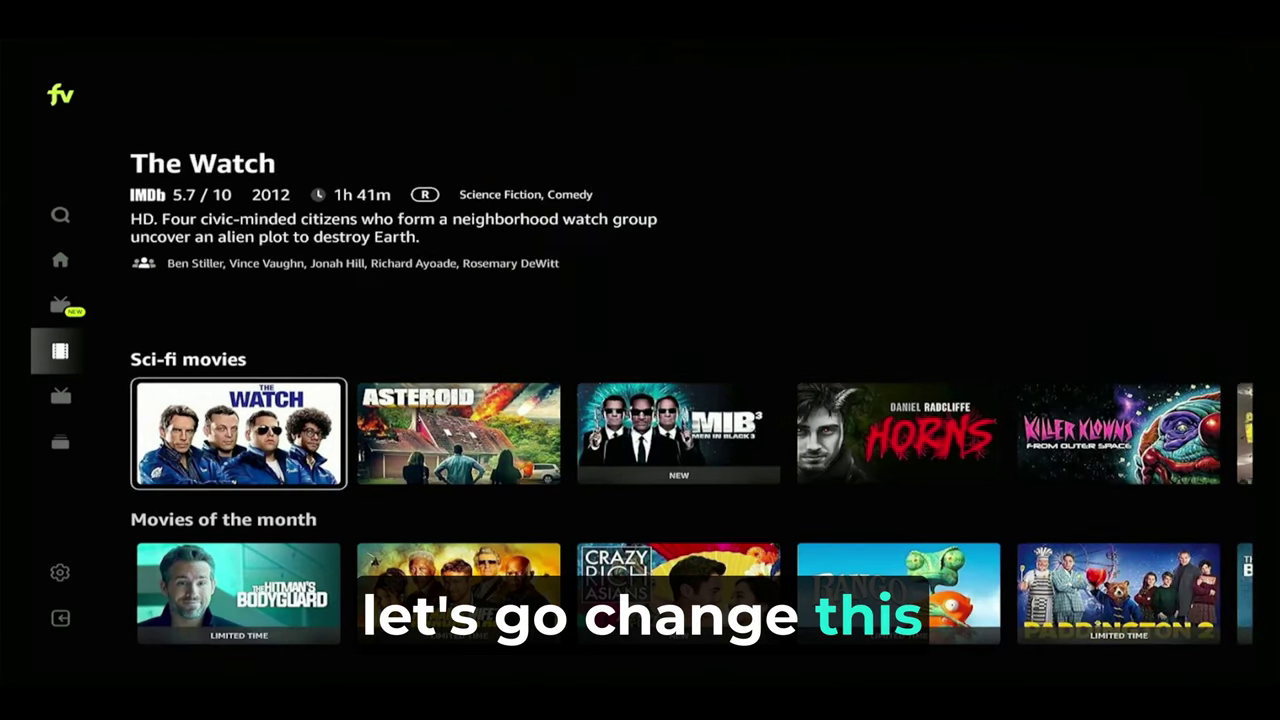
key(Right)
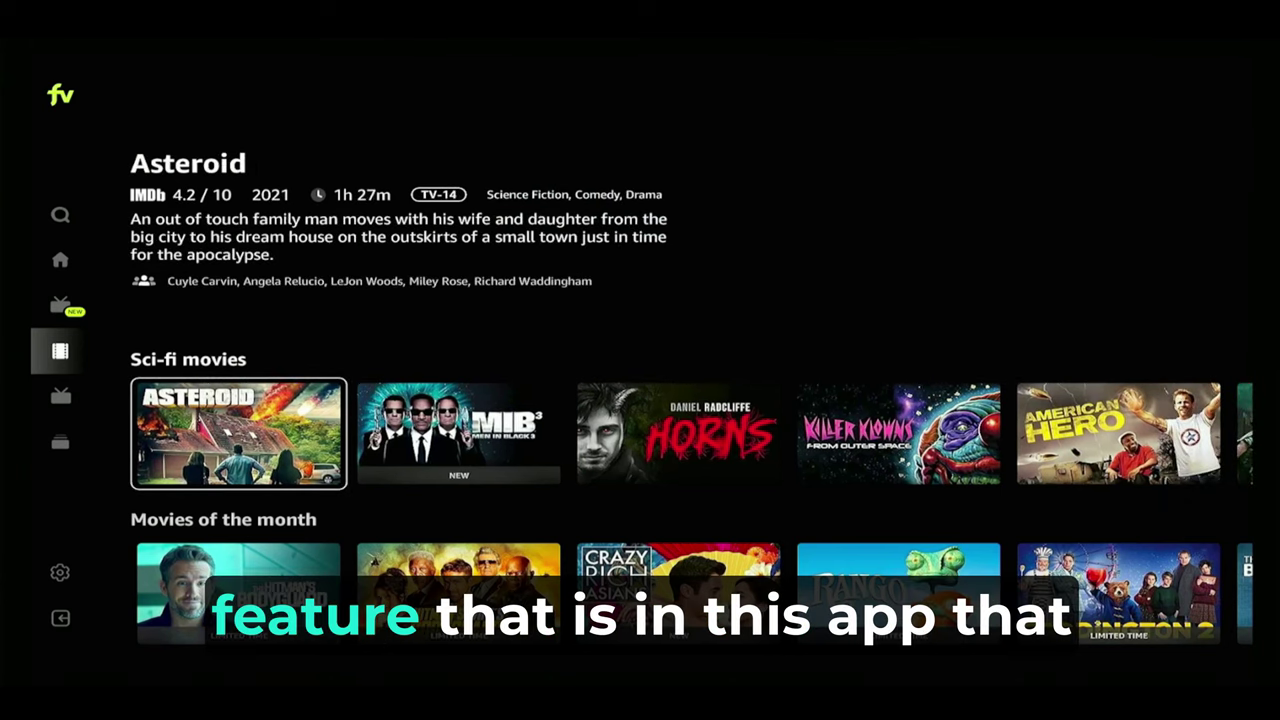
key(Left)
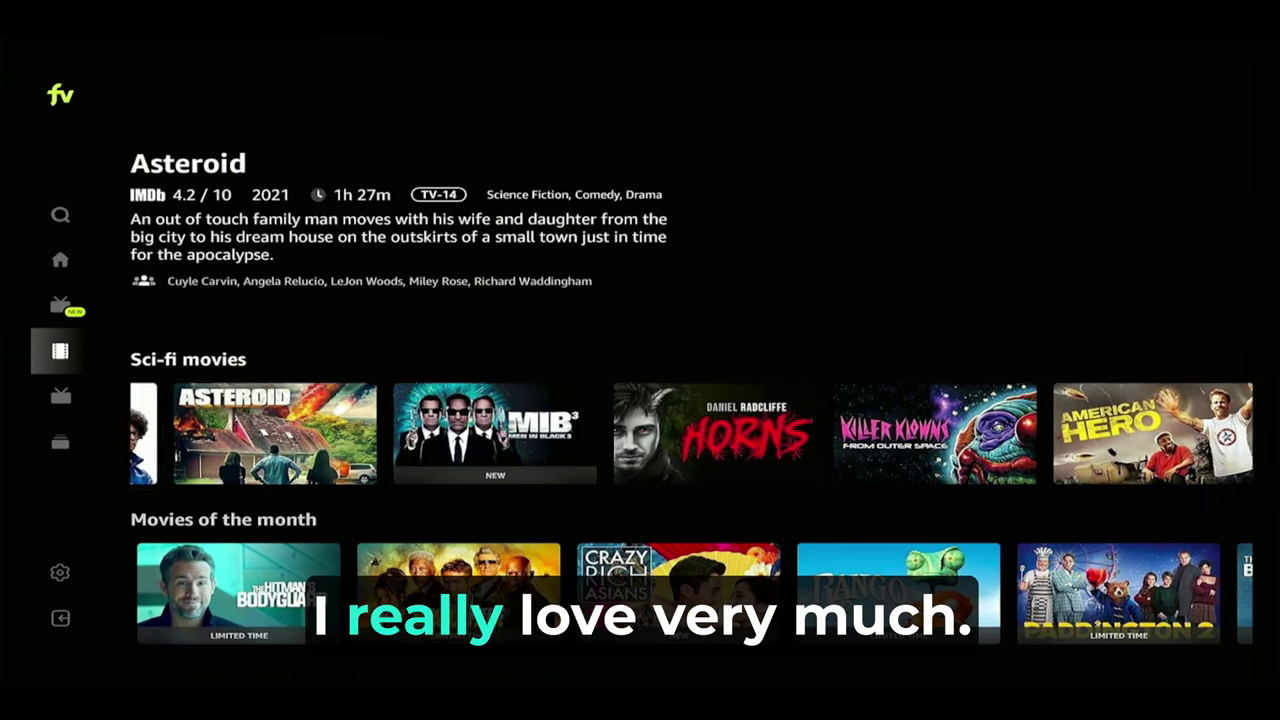
key(Right)
key(Right)
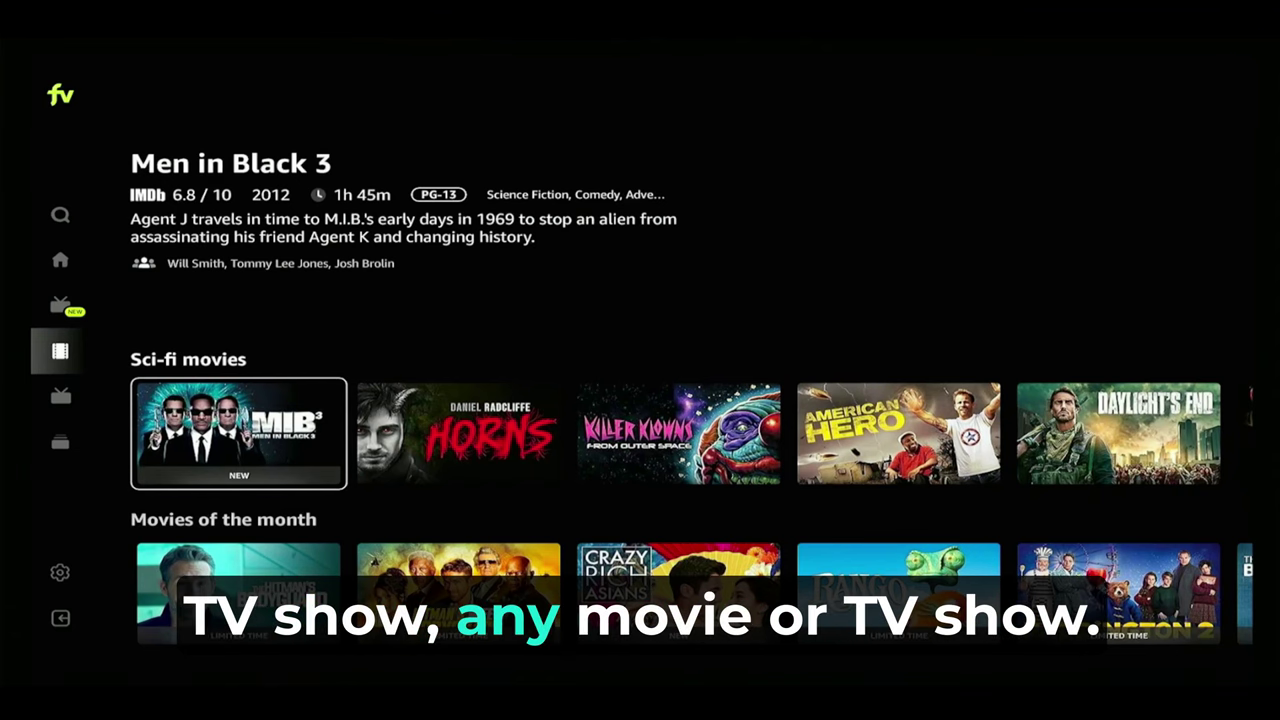
key(Return)
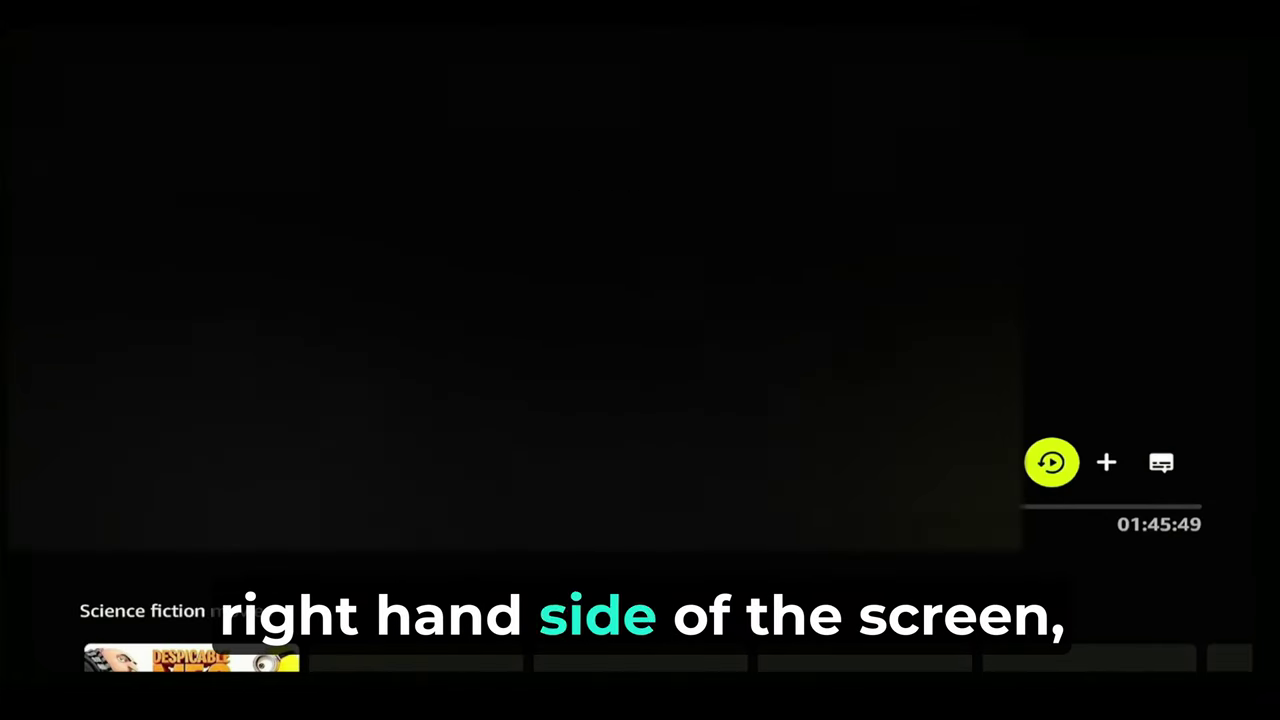
Step: Bring up the Subtitles and Audio options over the playing movie
key(Right)
key(Right)
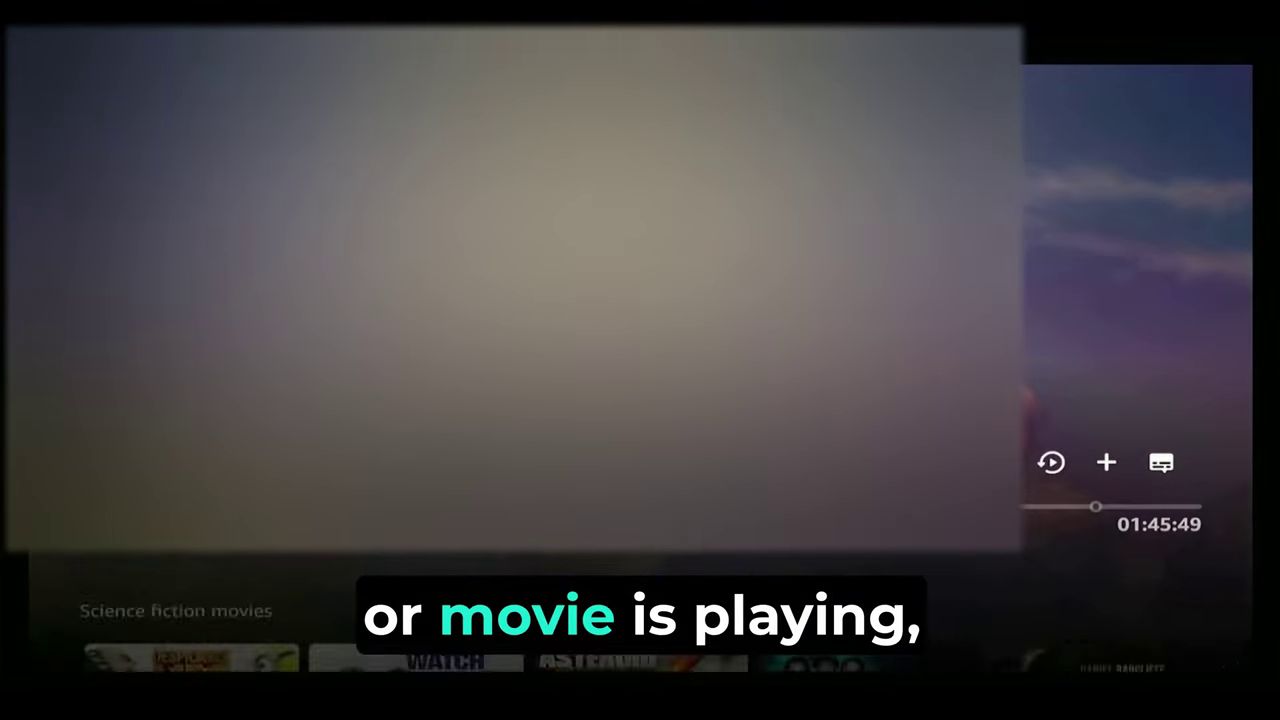
key(Up)
key(Right)
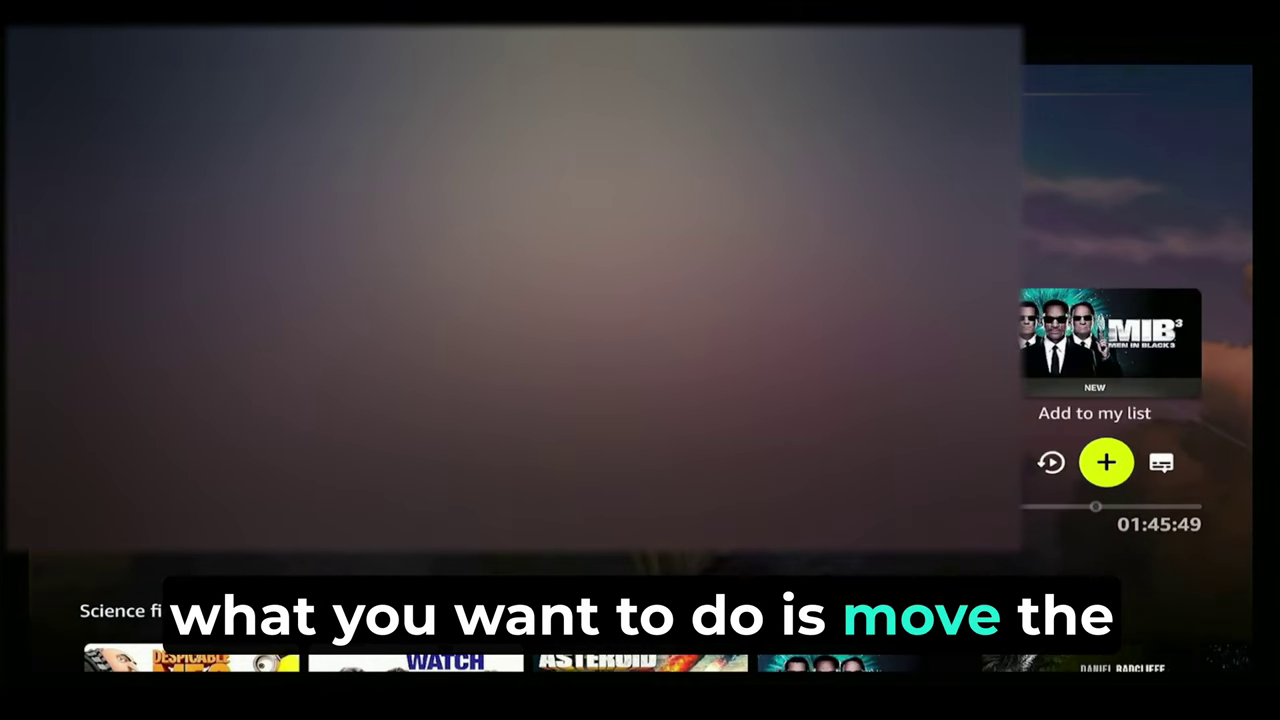
key(Right)
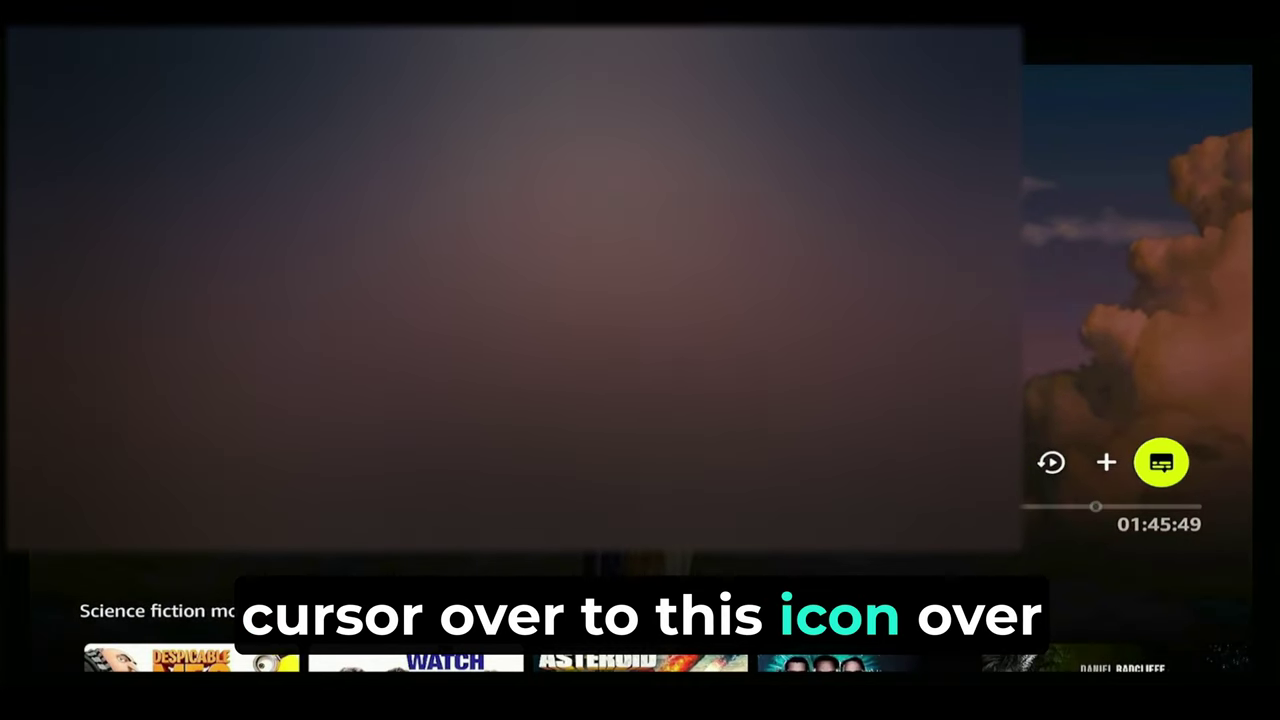
key(Return)
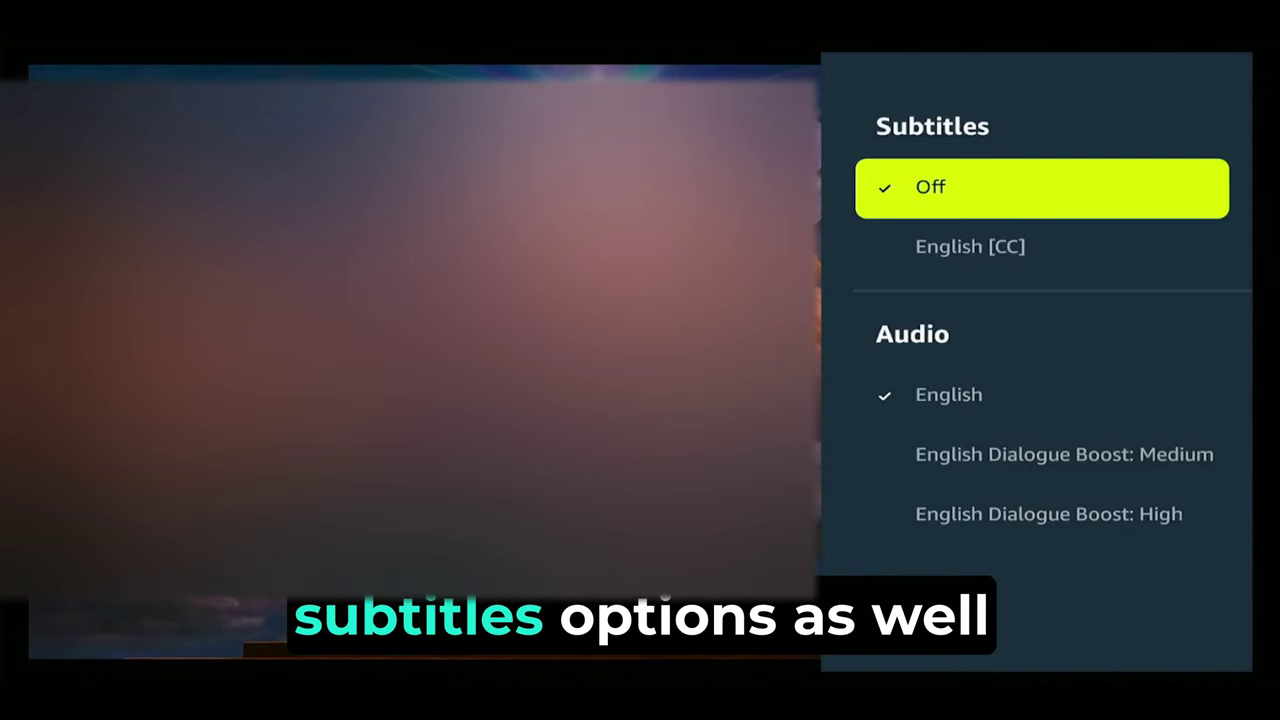
Step: Switch the movie's audio track to English Dialogue Boost
key(Down)
key(Down)
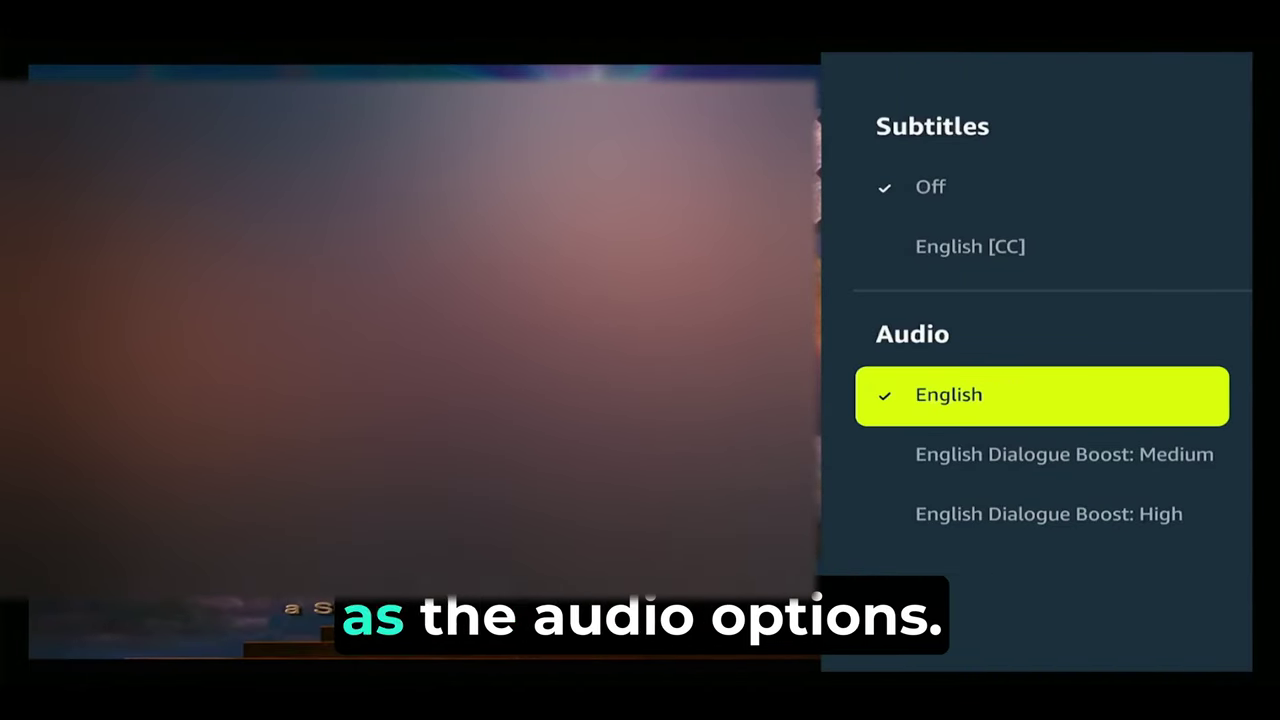
key(Down)
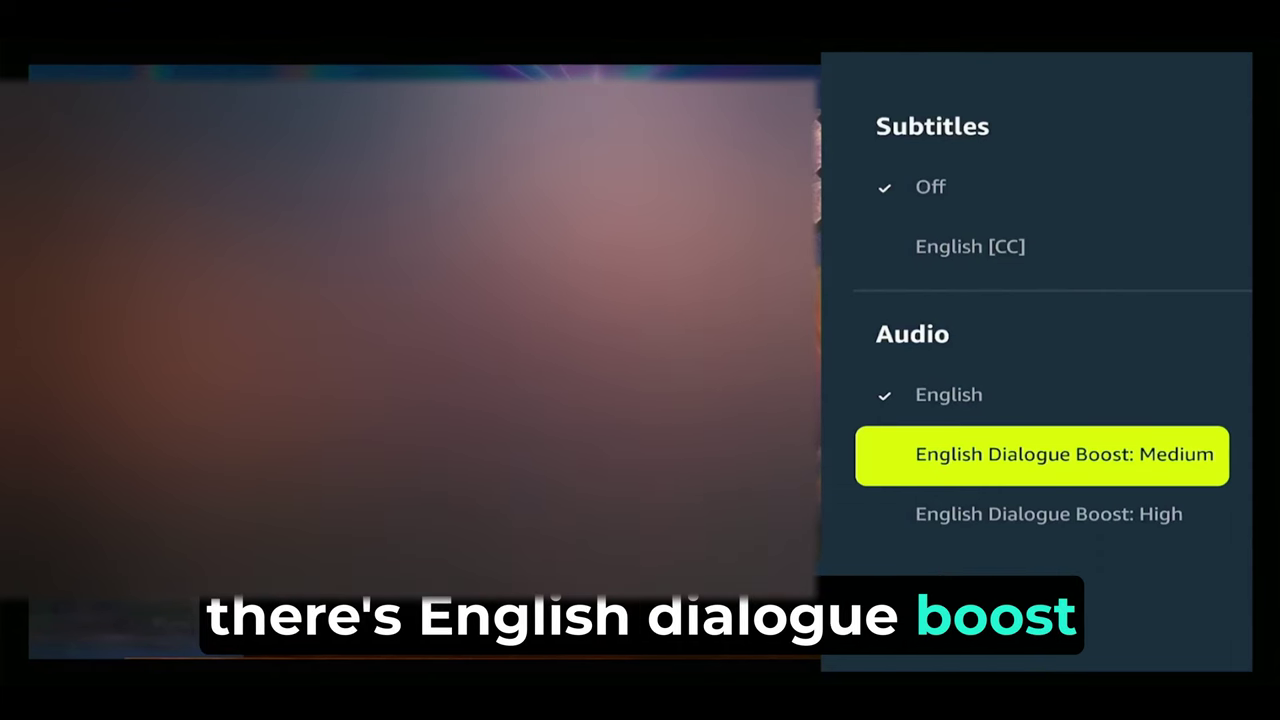
click(1042, 514)
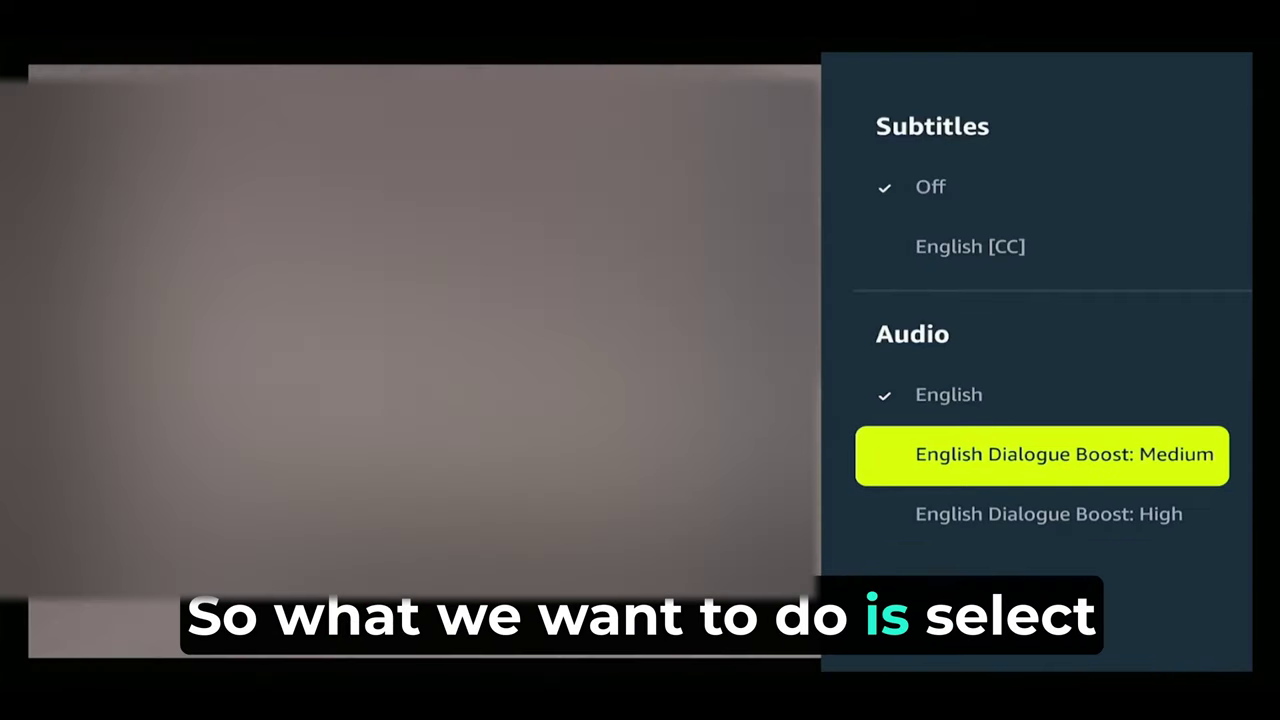
key(Down)
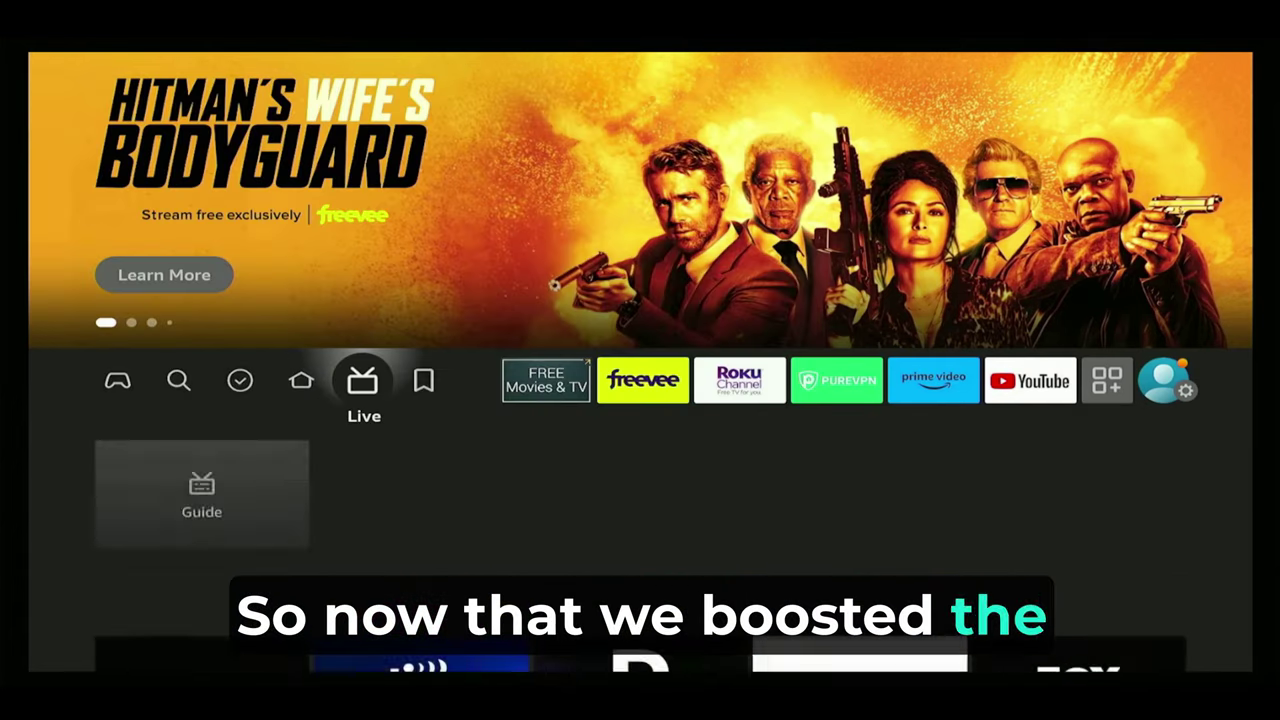
Step: Browse right across the Fire TV home app row to the apps library
key(Right)
key(Right)
key(Right)
key(Right)
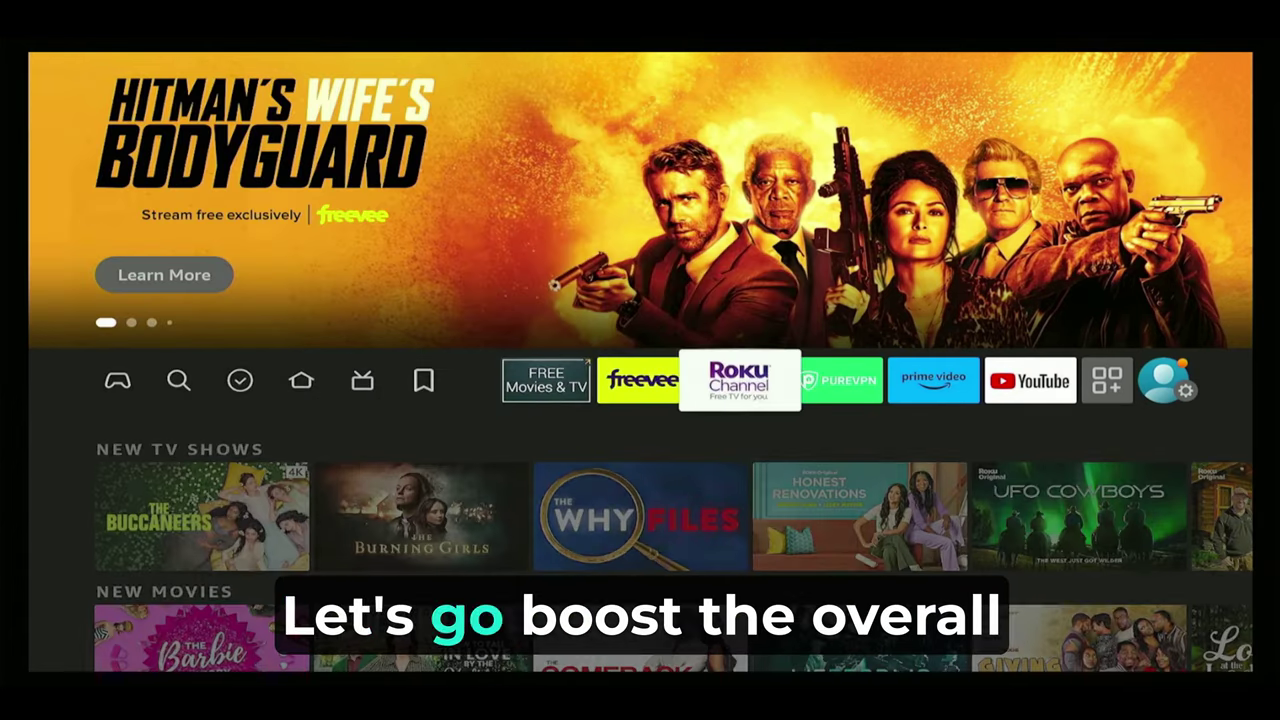
key(Right)
key(Right)
key(Right)
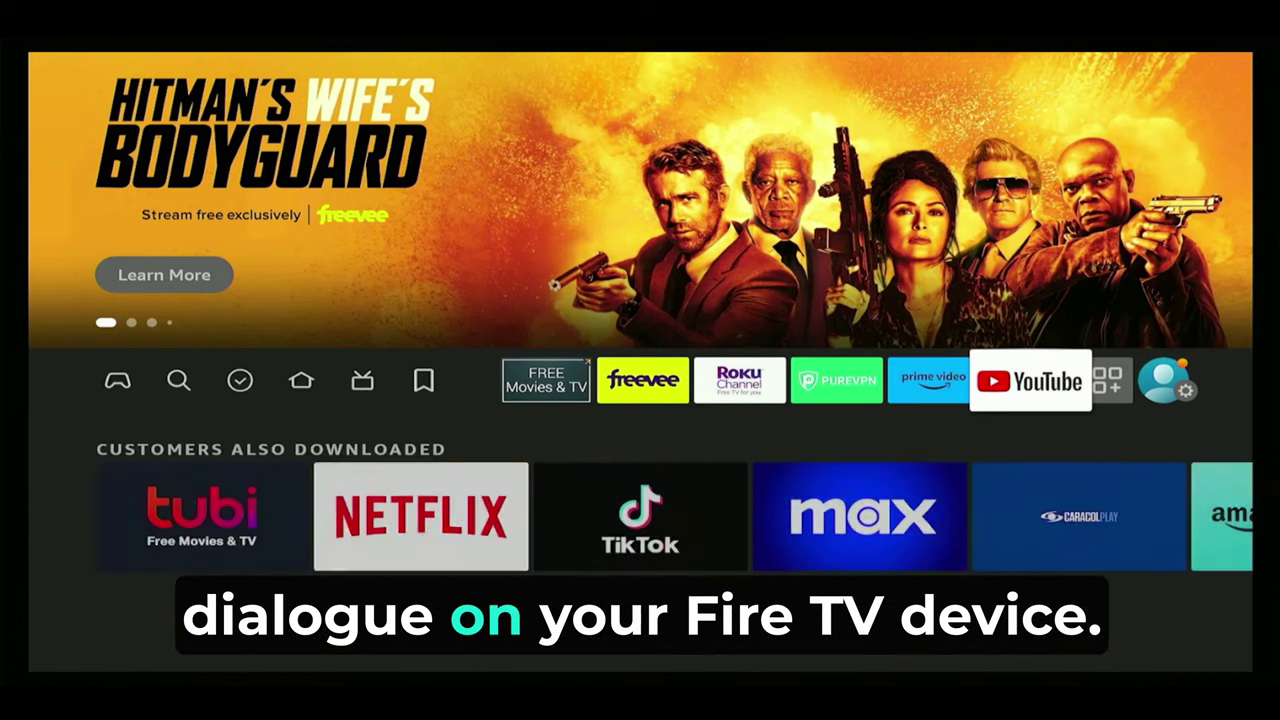
key(Right)
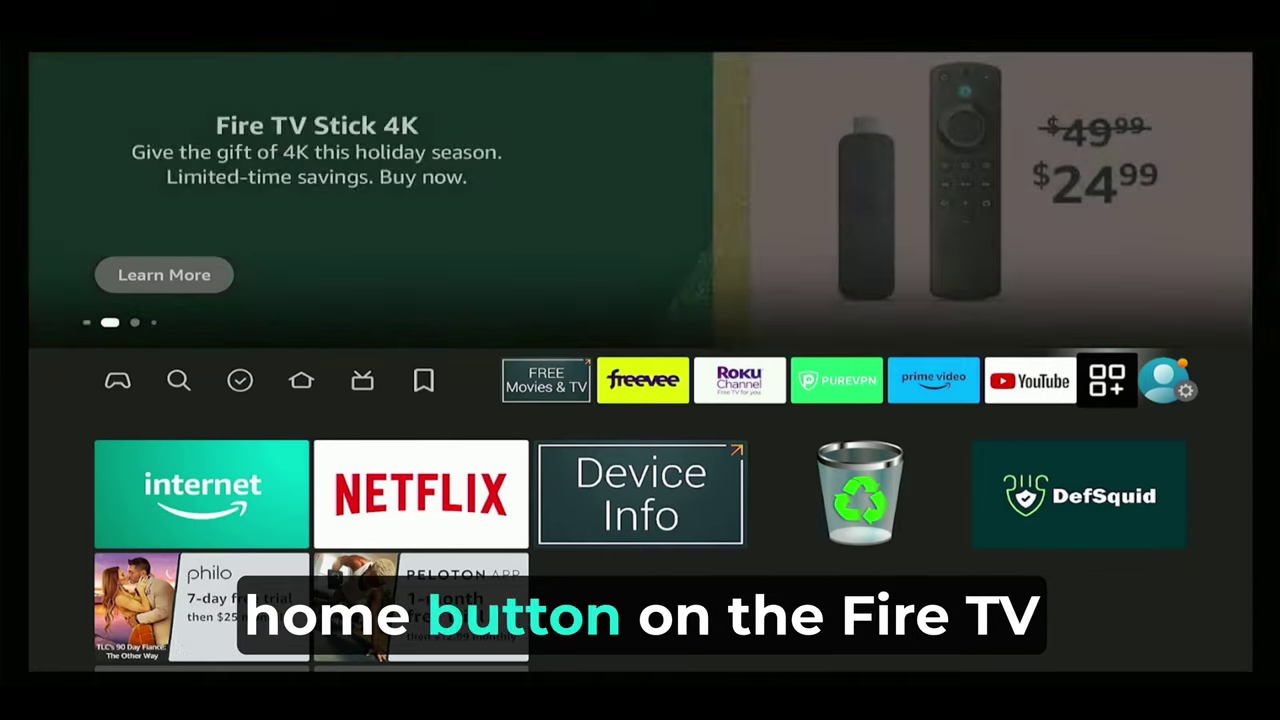
Step: Go to Display & Sounds in Fire TV Settings via the quick menu
key(Home)
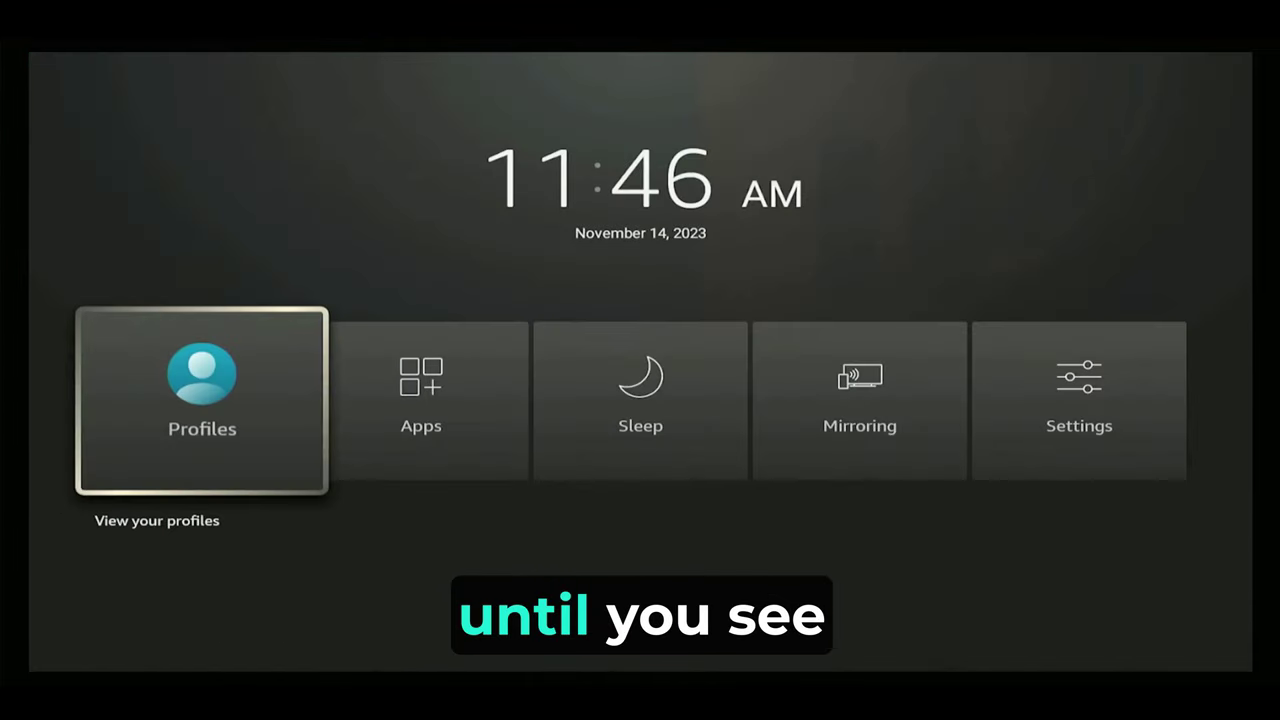
key(Right)
key(Right)
key(Right)
key(Right)
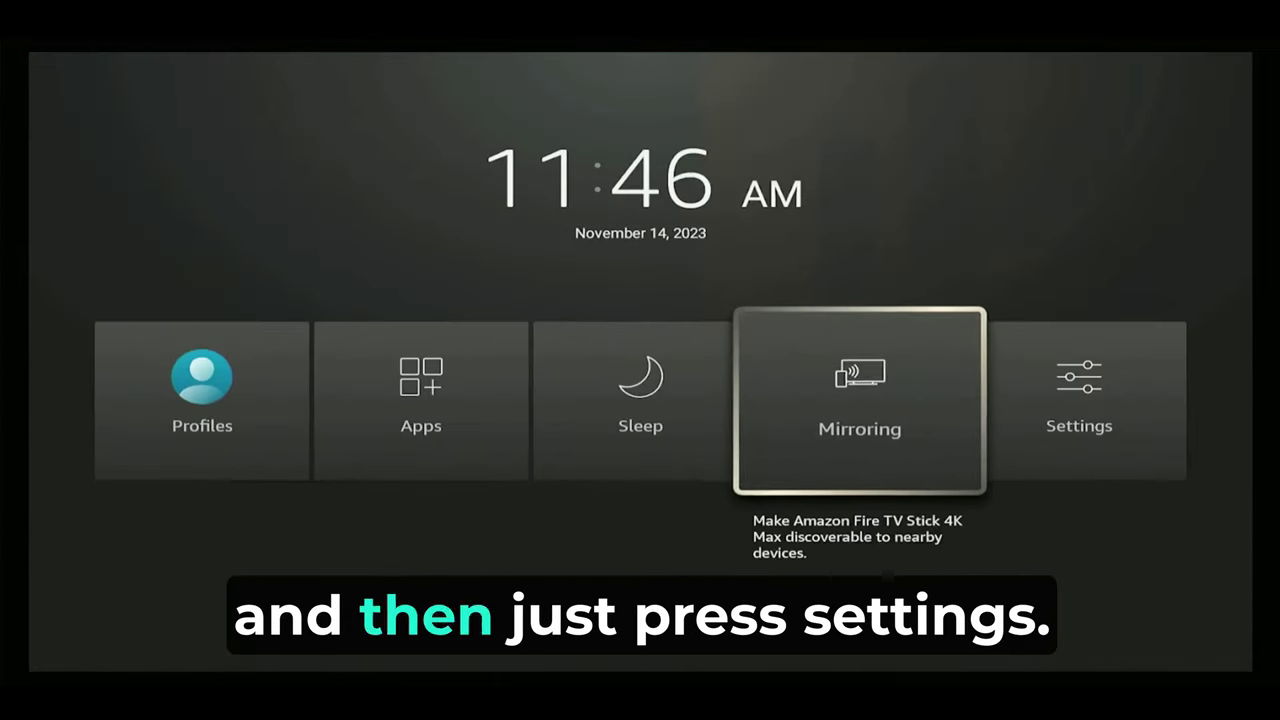
key(Return)
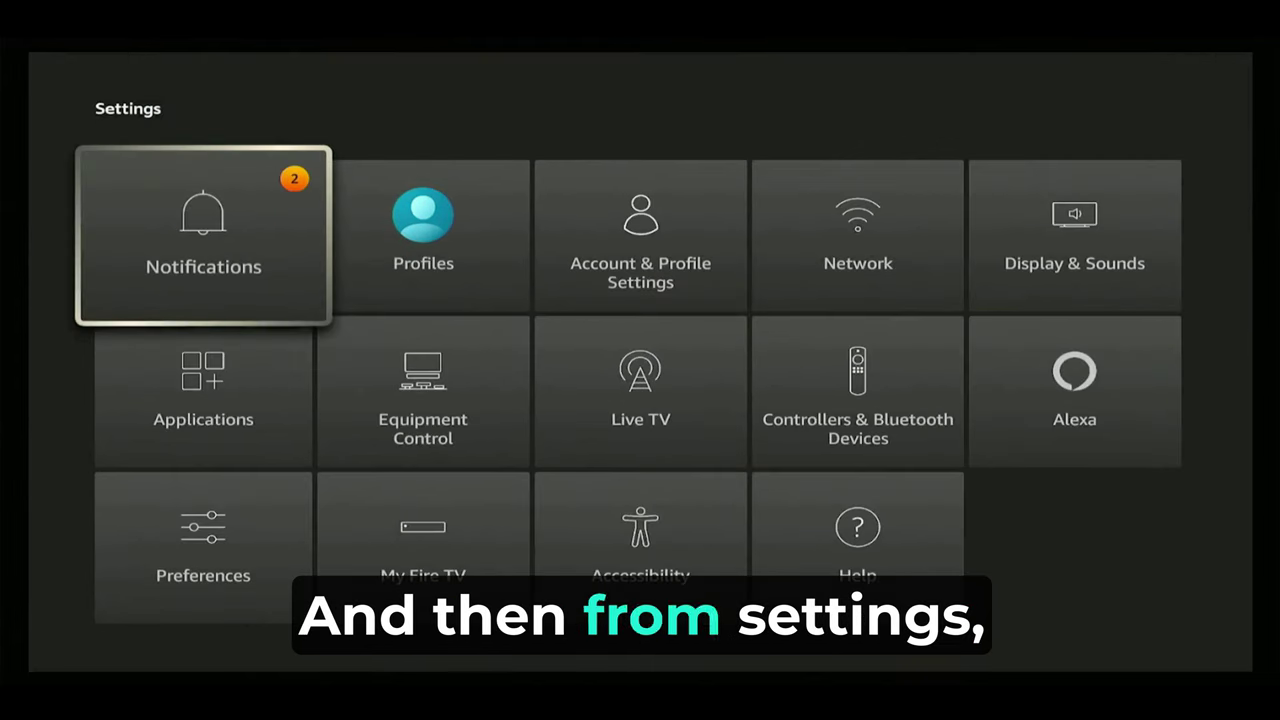
key(Right)
key(Right)
key(Right)
key(Right)
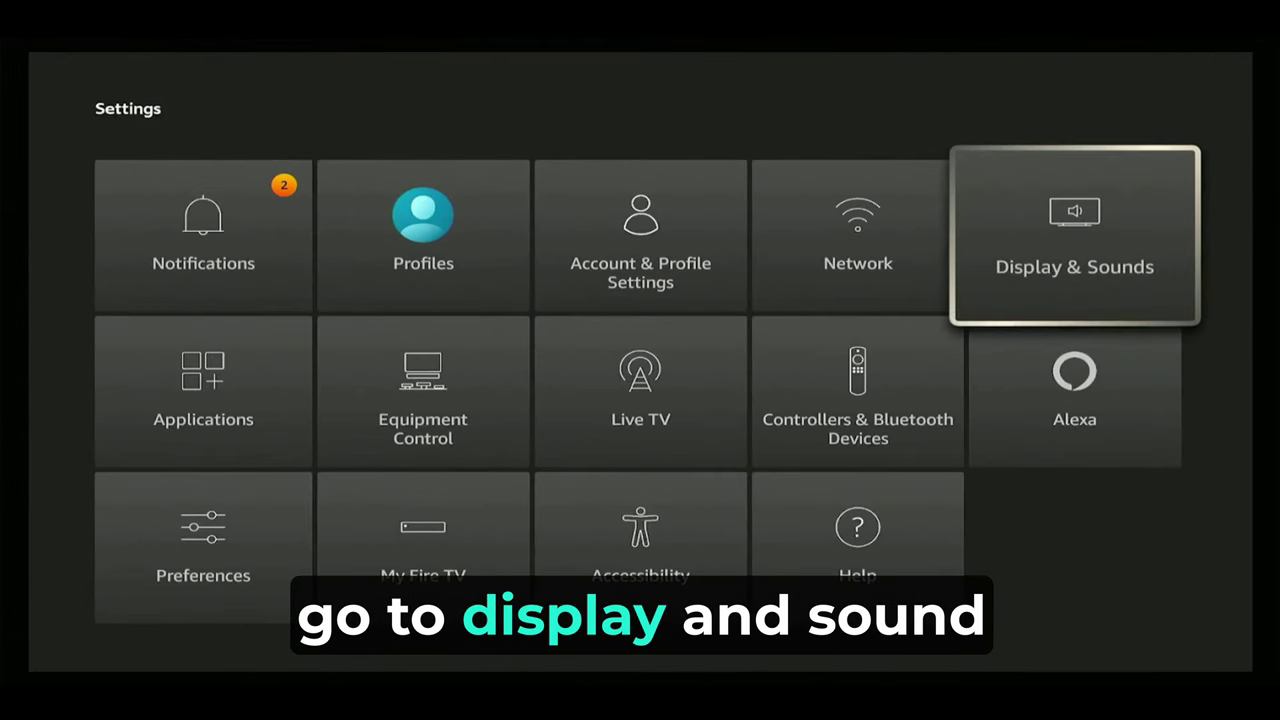
key(Return)
key(Down)
key(Down)
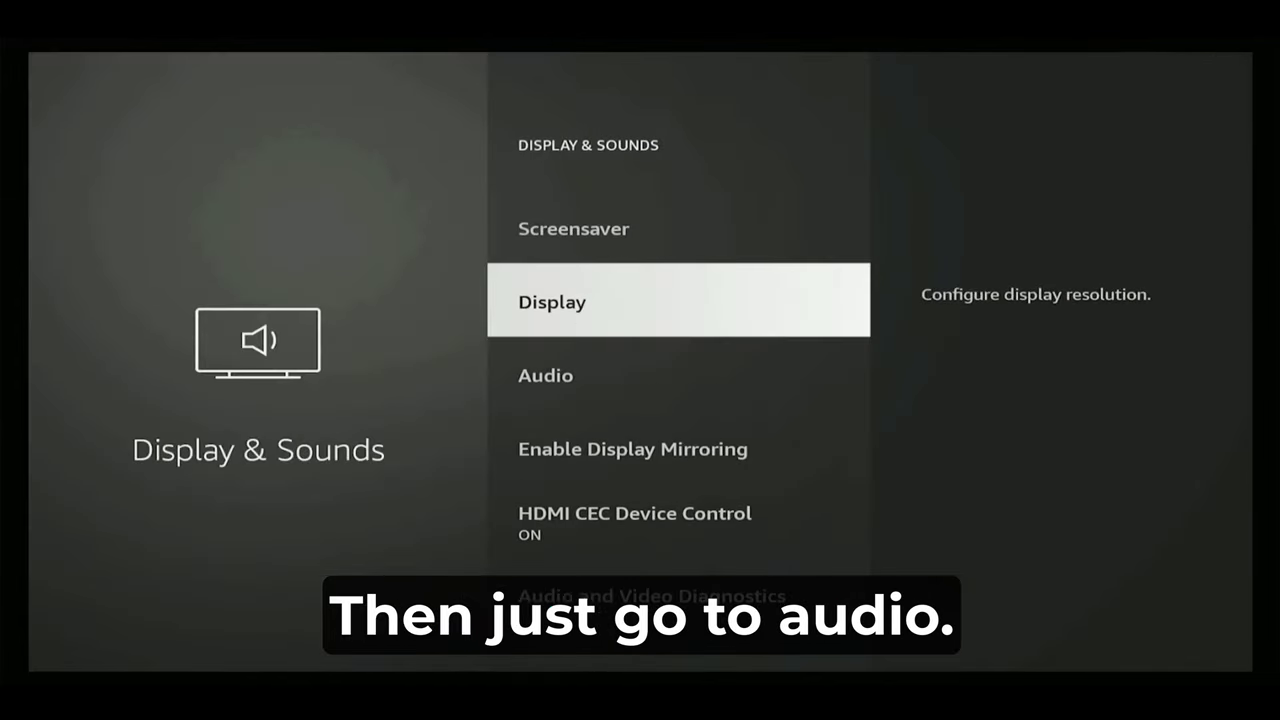
Step: Turn on Dialogue Enhancer and Volume Leveler under Audio > Advanced Audio in Fire TV settings
key(Down)
key(Return)
key(Down)
key(Down)
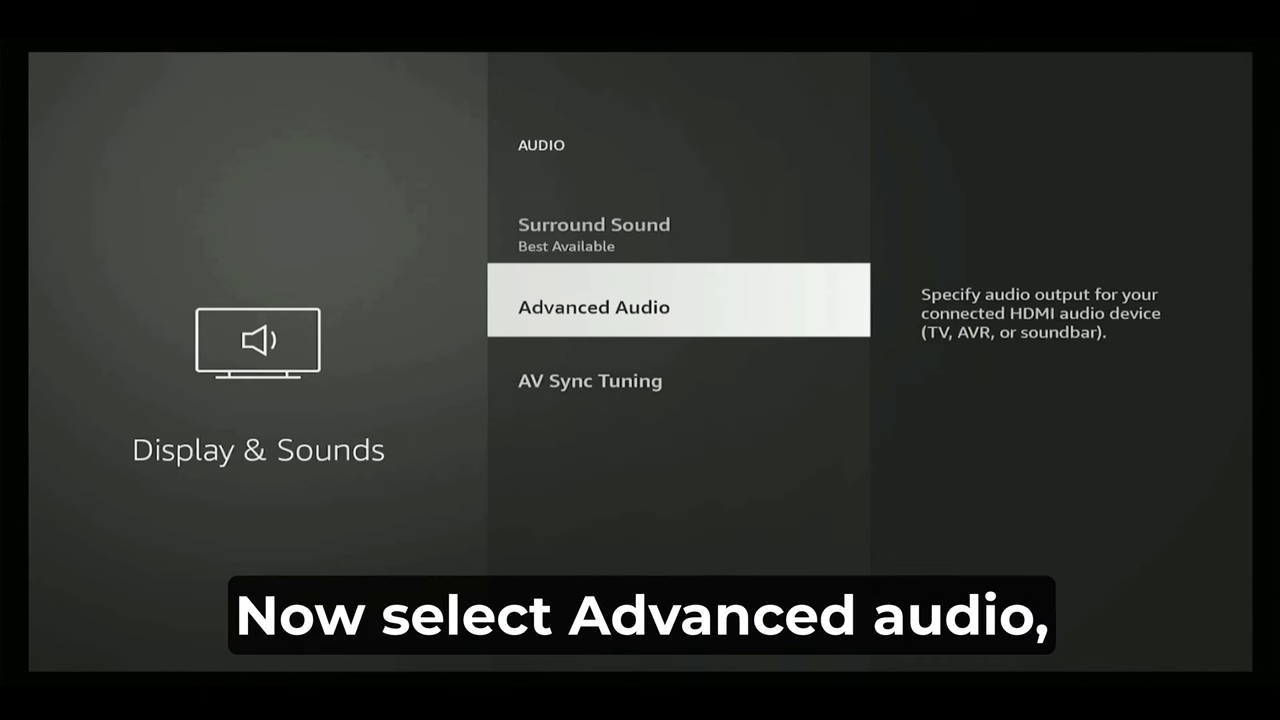
key(Return)
key(Down)
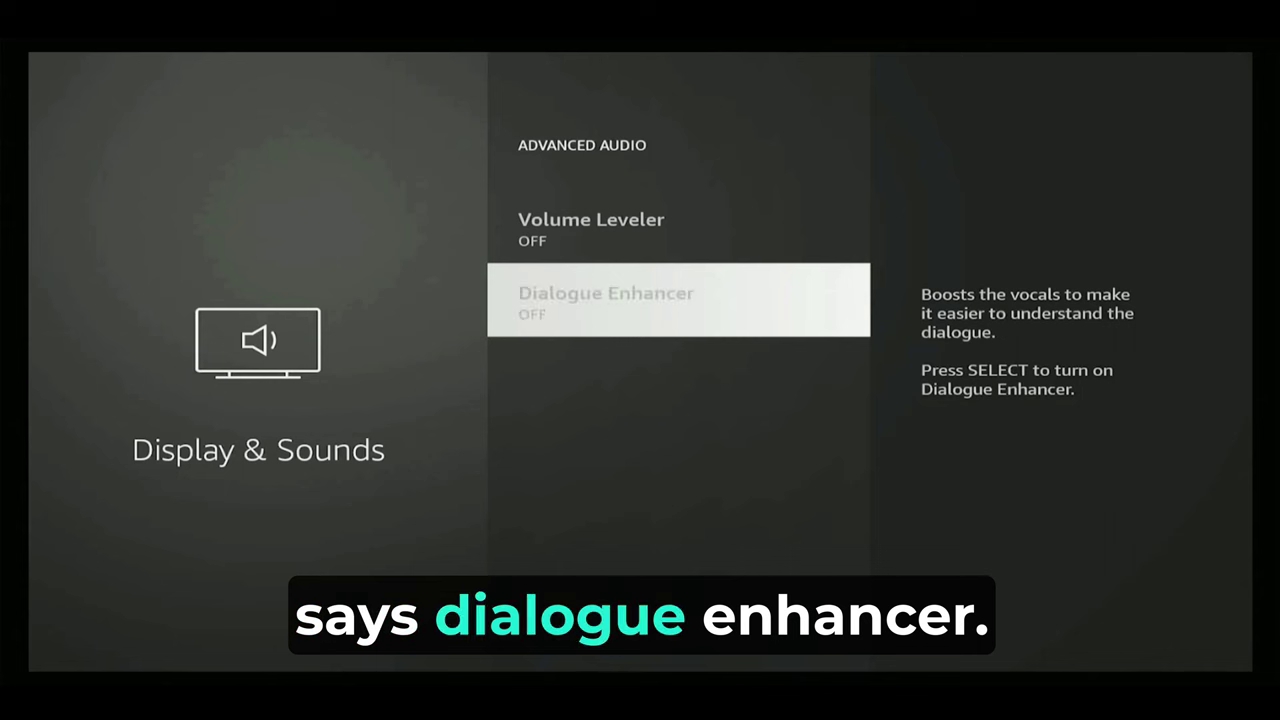
key(Return)
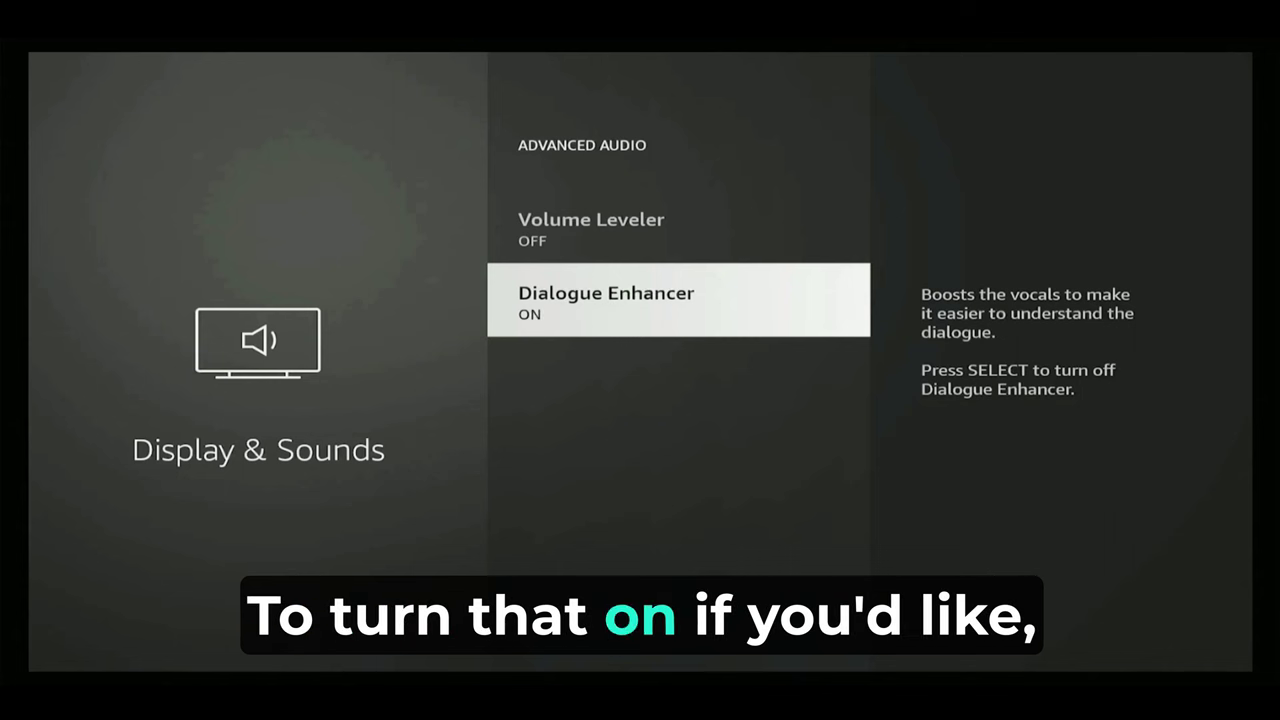
key(Up)
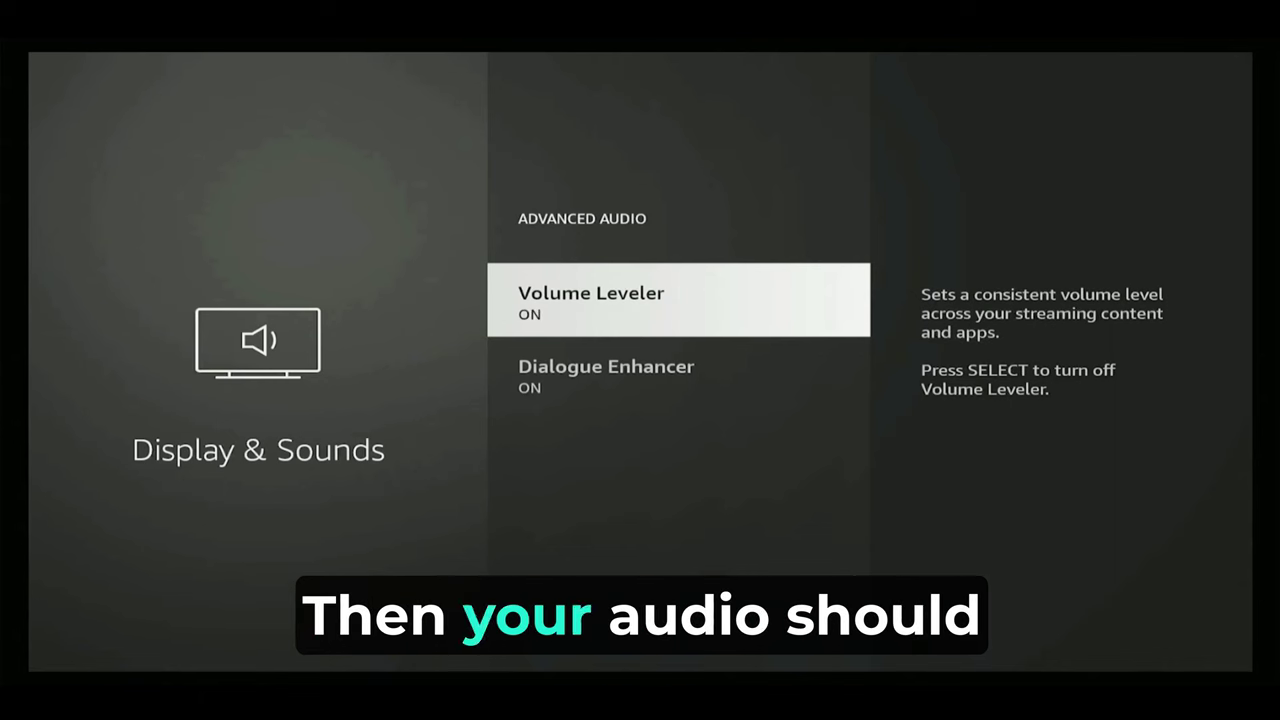
key(Down)
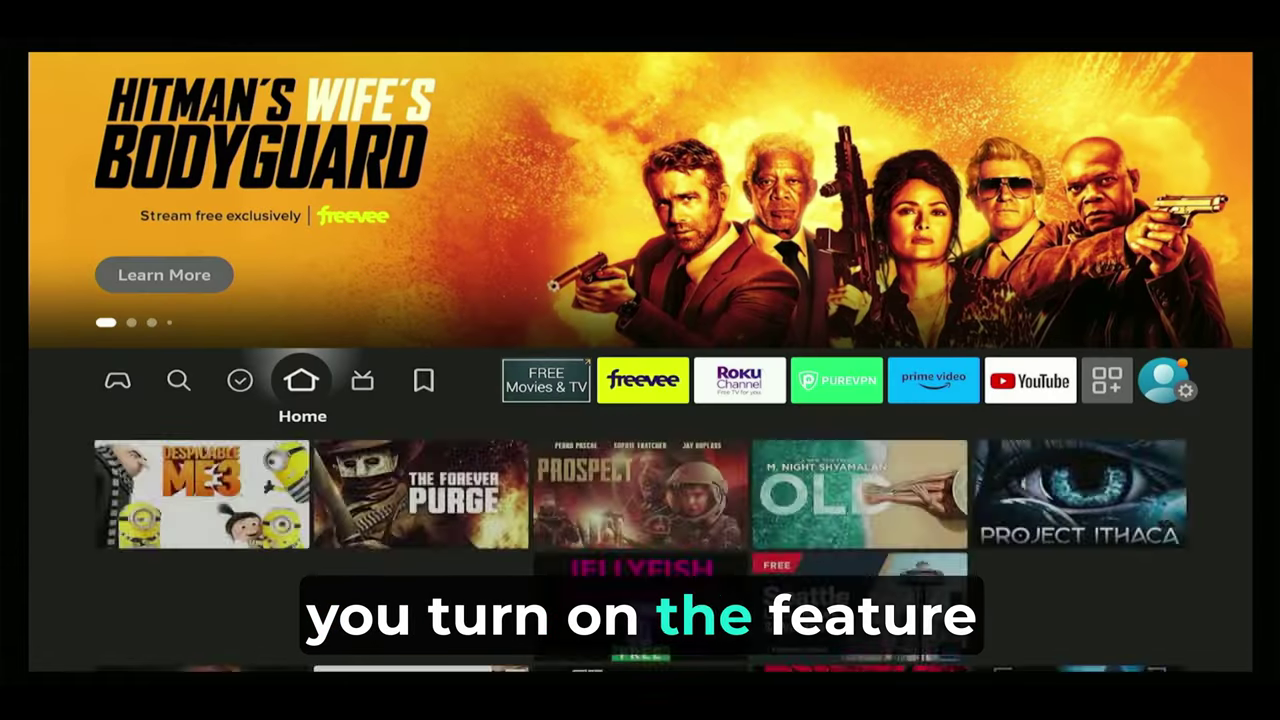
Step: Go back to the Fire TV home screen and launch the Freevee app
key(Right)
key(Right)
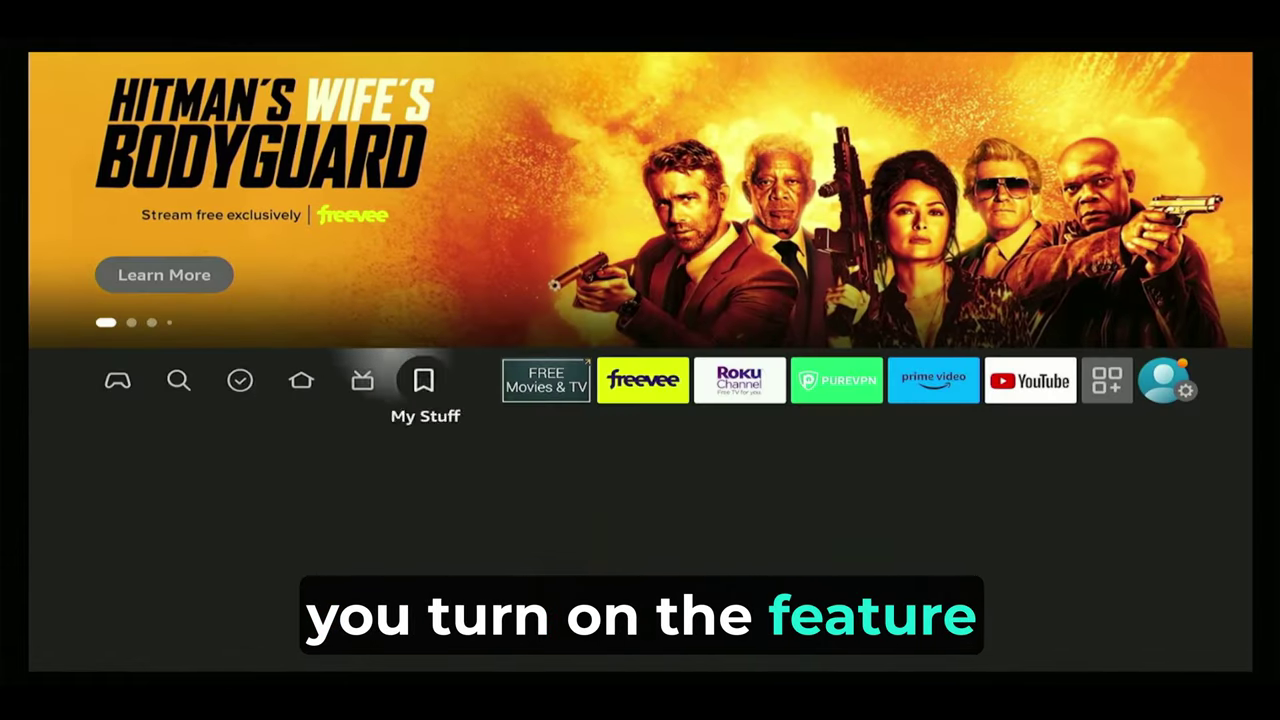
key(Right)
key(Right)
key(Return)
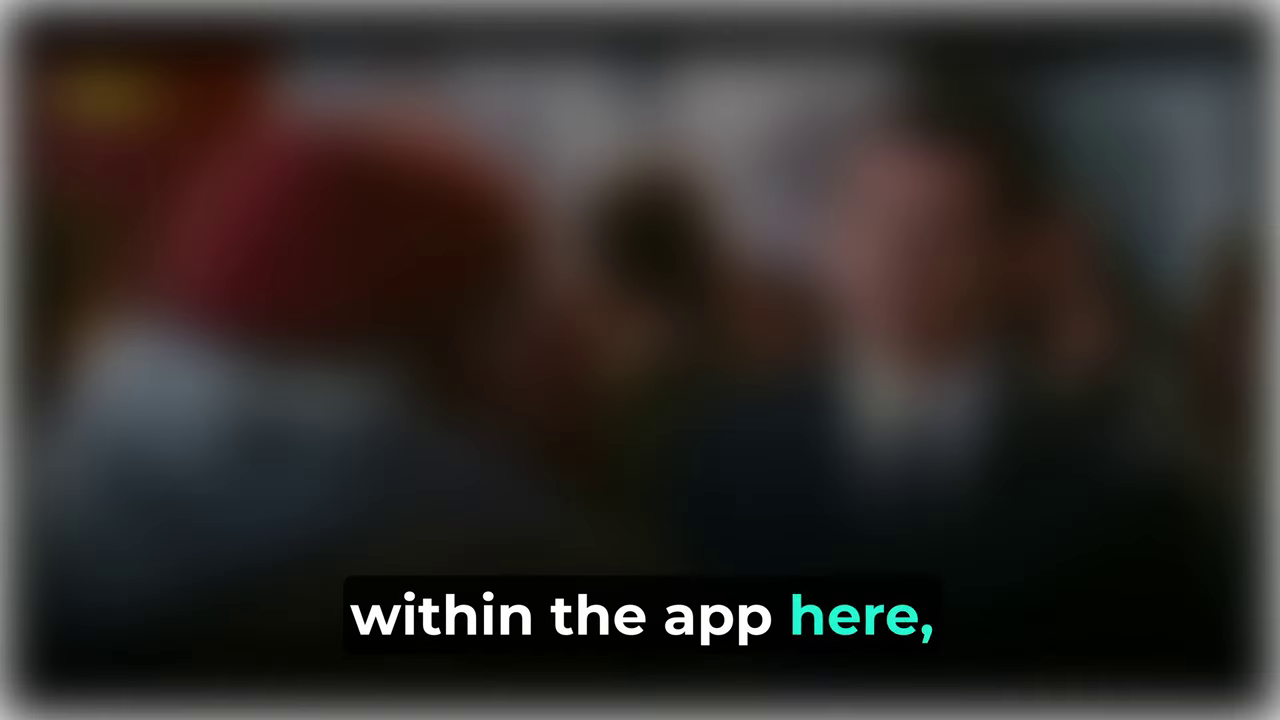